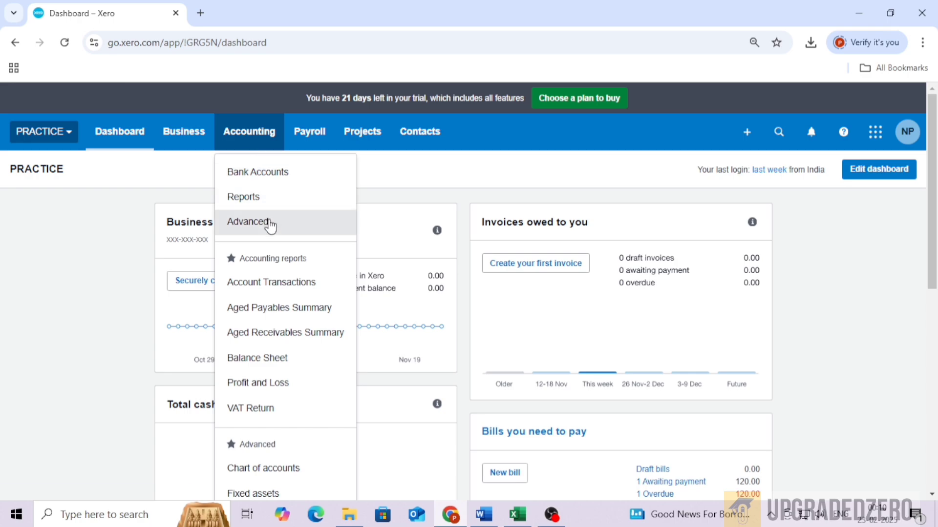
Open Financial settings under Advanced accounting and mark the organisation as a registered CIS contractor.
click(242, 222)
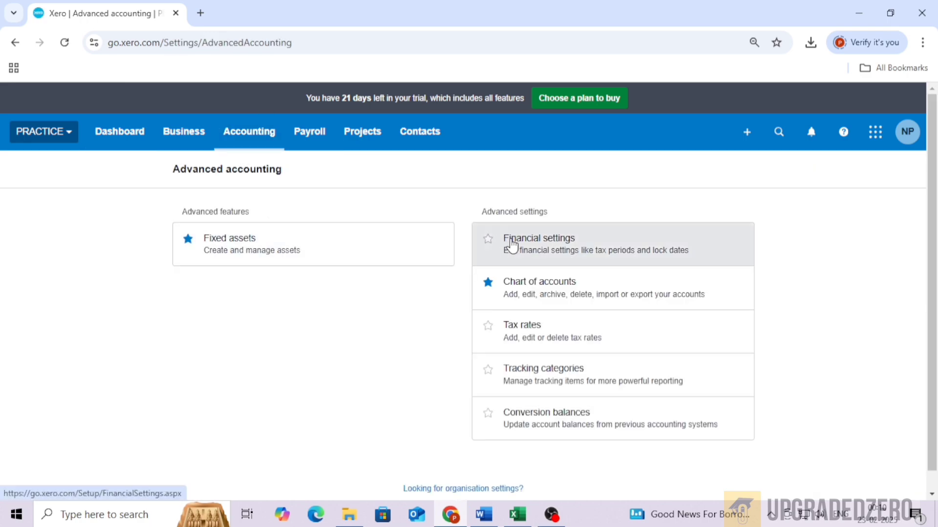
click(533, 246)
scroll(348, 299, down, 3)
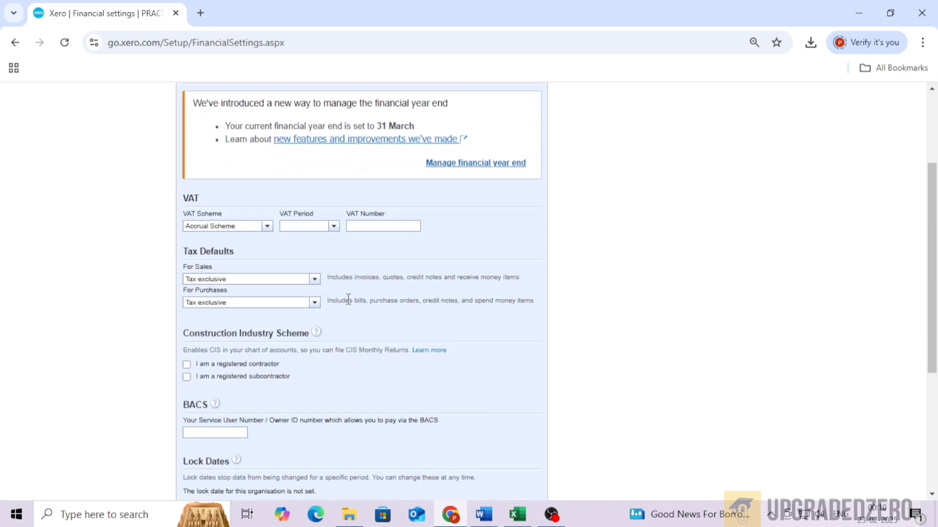
click(187, 365)
Fill in the Unique Taxpayer Reference, Accounts Office Reference and Employer's PAYE Reference for the CIS contractor.
scroll(278, 347, down, 1)
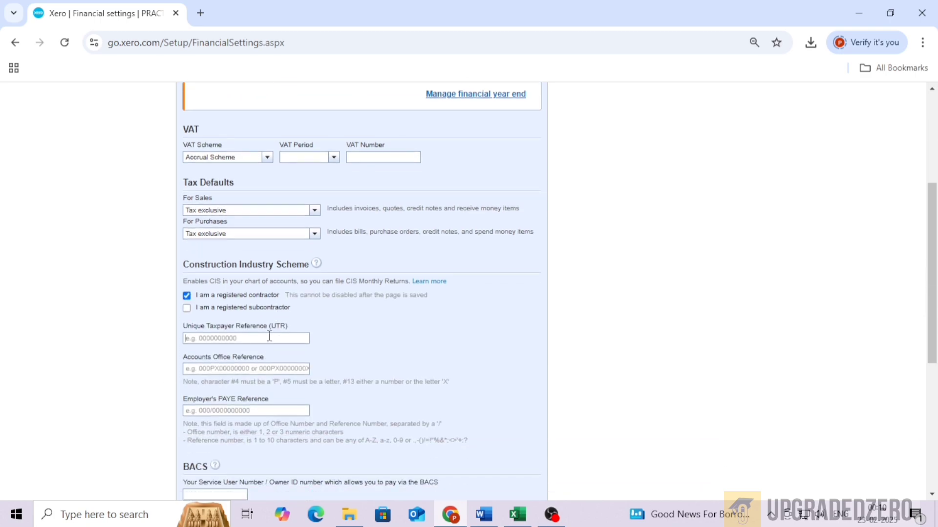
click(269, 338)
text(0000000000)
click(249, 373)
text(0px00000000)
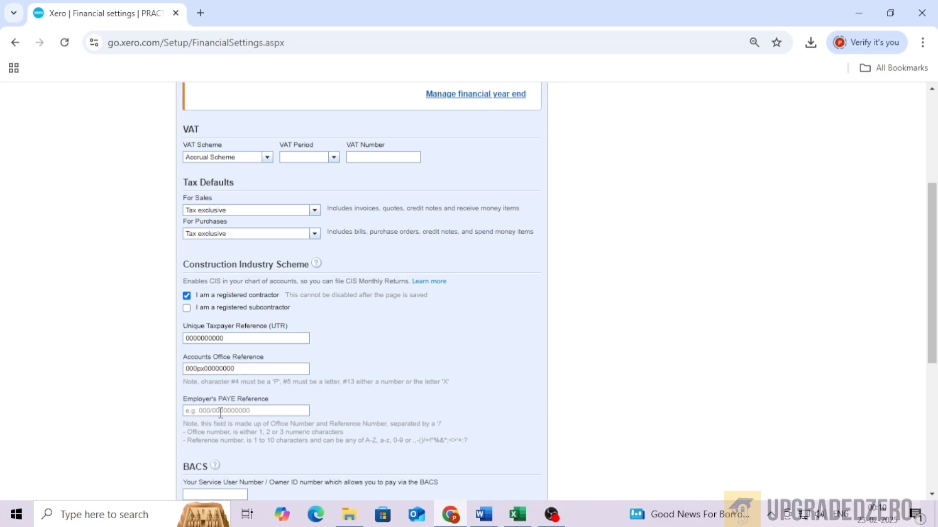
click(291, 414)
text(000/0000000000)
Try to save the financial settings.
scroll(291, 414, down, 1)
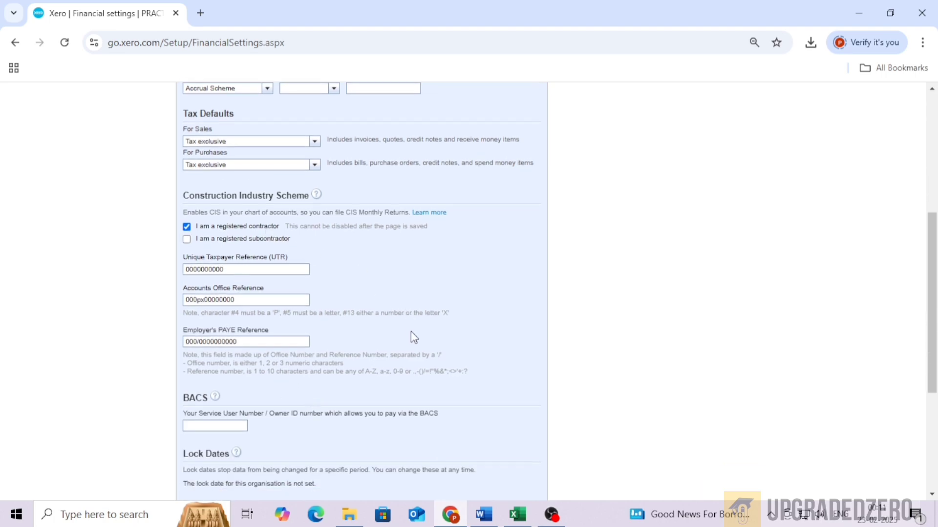
scroll(414, 337, down, 2)
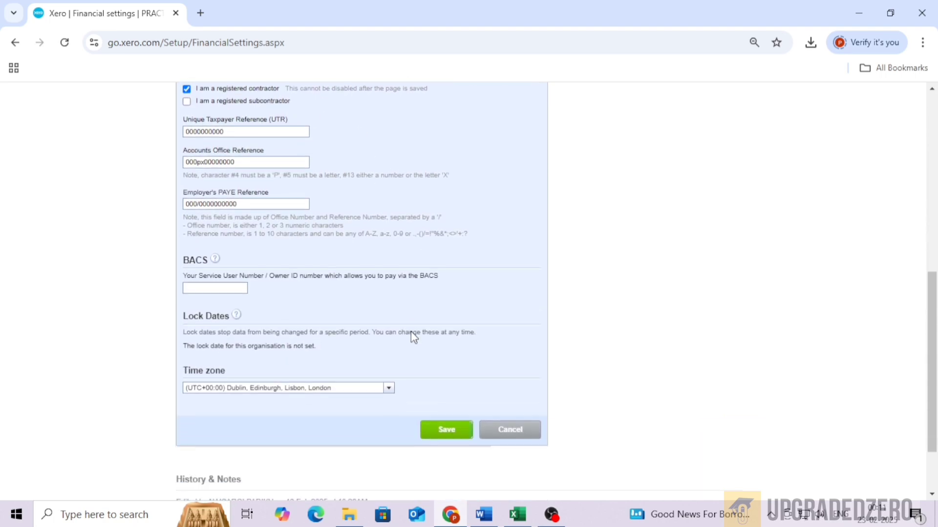
click(435, 436)
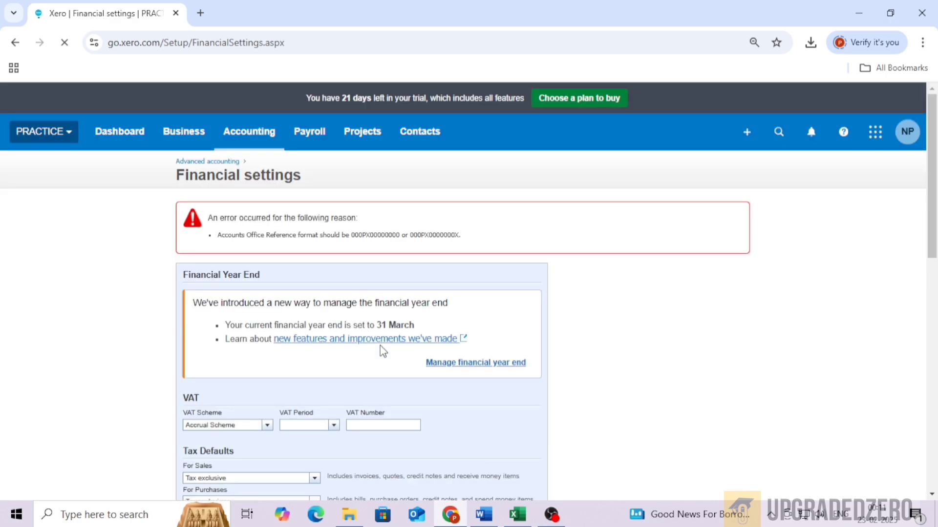
Correct the Accounts Office Reference to use uppercase PX and save the financial settings.
scroll(336, 328, down, 1)
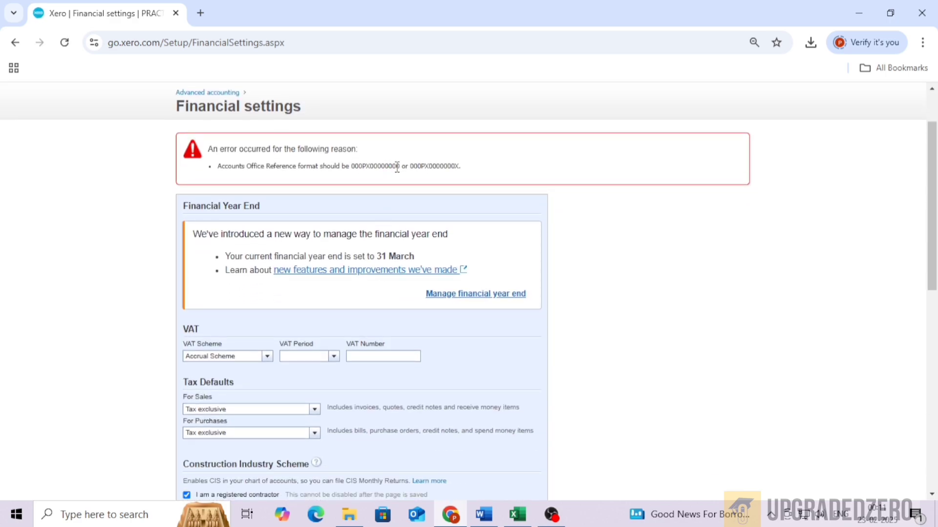
drag(401, 168, 368, 168)
scroll(298, 342, down, 3)
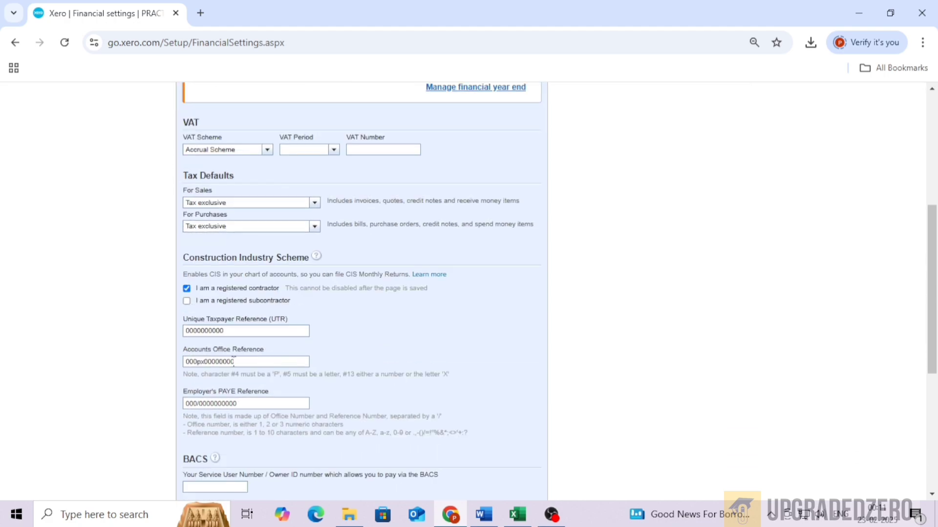
click(126, 362)
scroll(496, 439, down, 4)
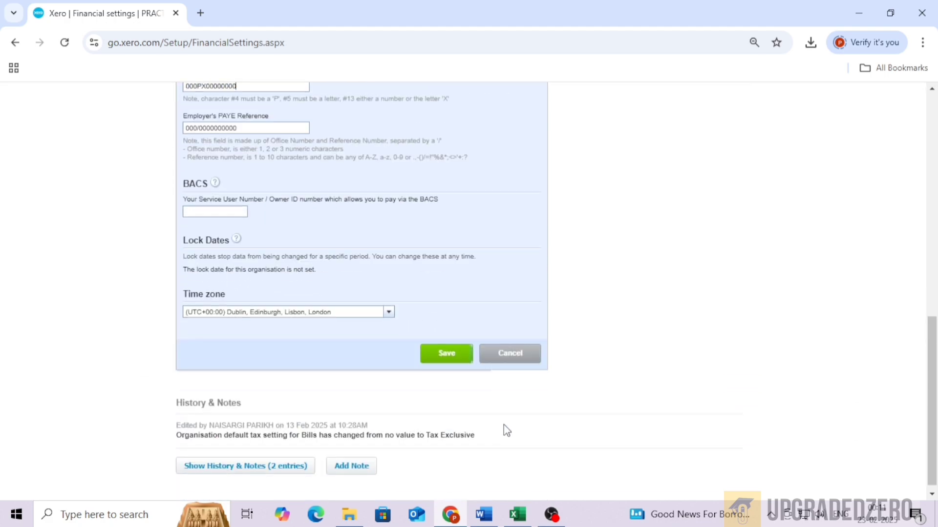
click(448, 343)
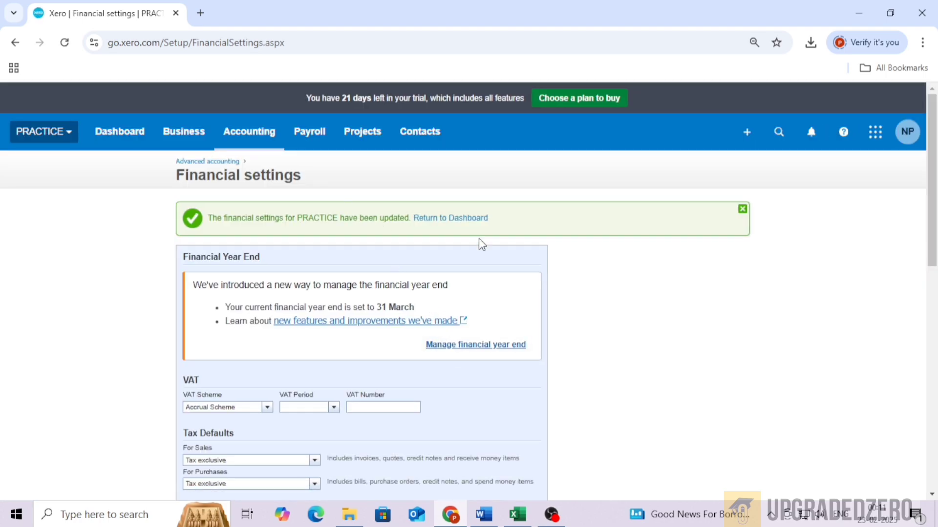
Return to the dashboard and open the Bills to Pay list.
click(115, 144)
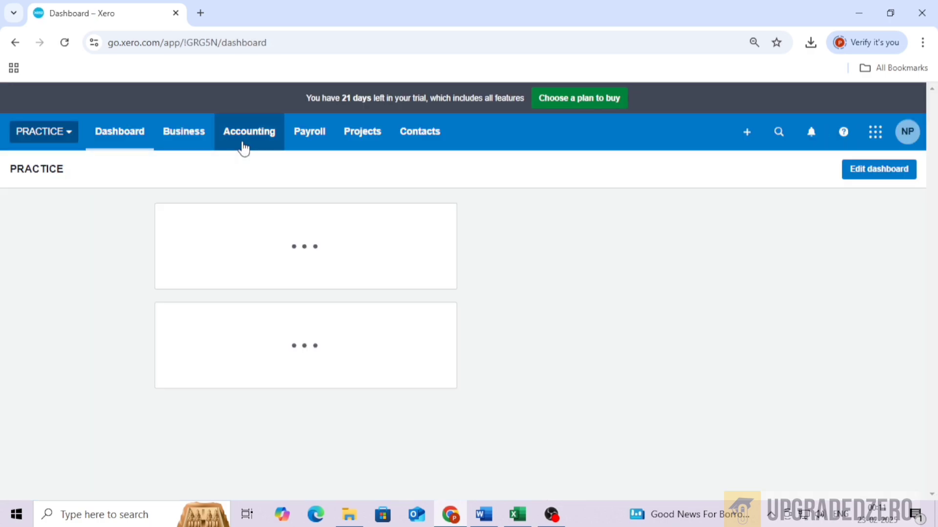
click(242, 146)
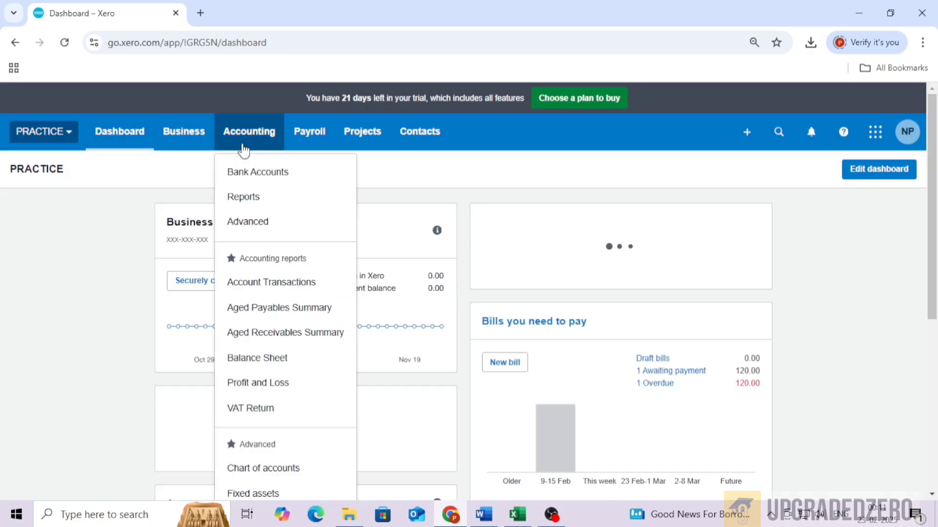
click(197, 148)
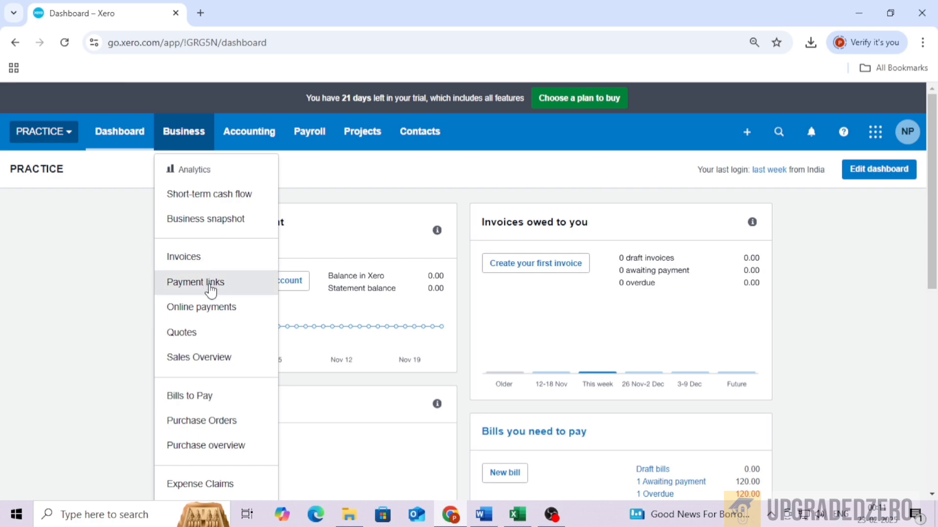
click(208, 396)
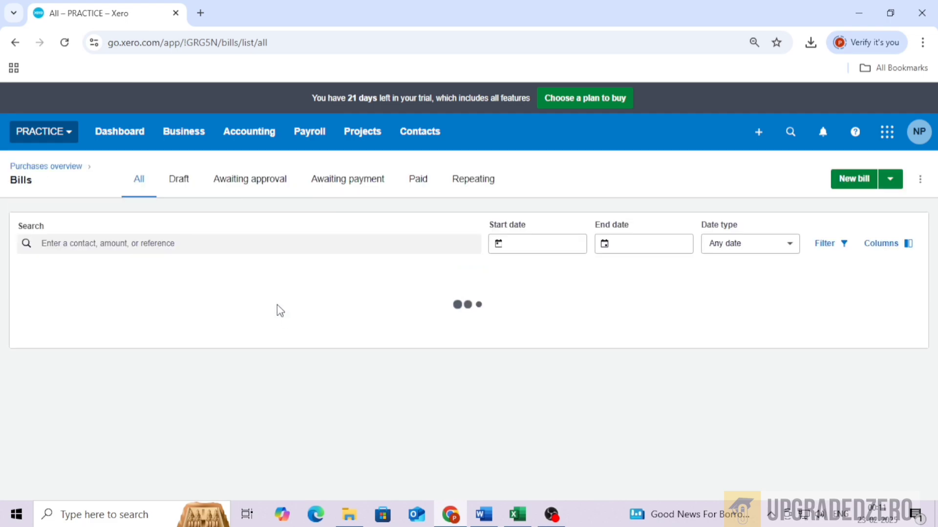
Start a new bill from contact abc, keeping the 23 Feb 2025 date and due date.
click(841, 185)
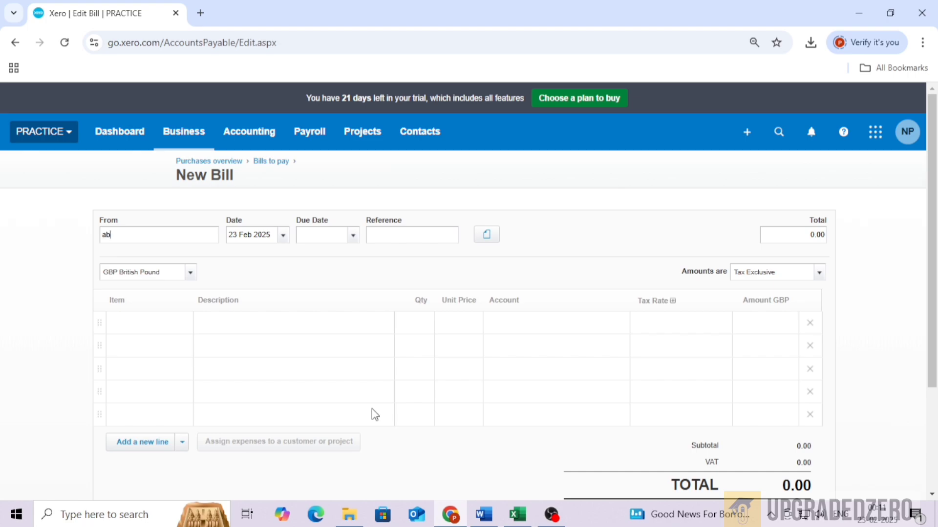
text(c)
key(Tab)
key(Tab)
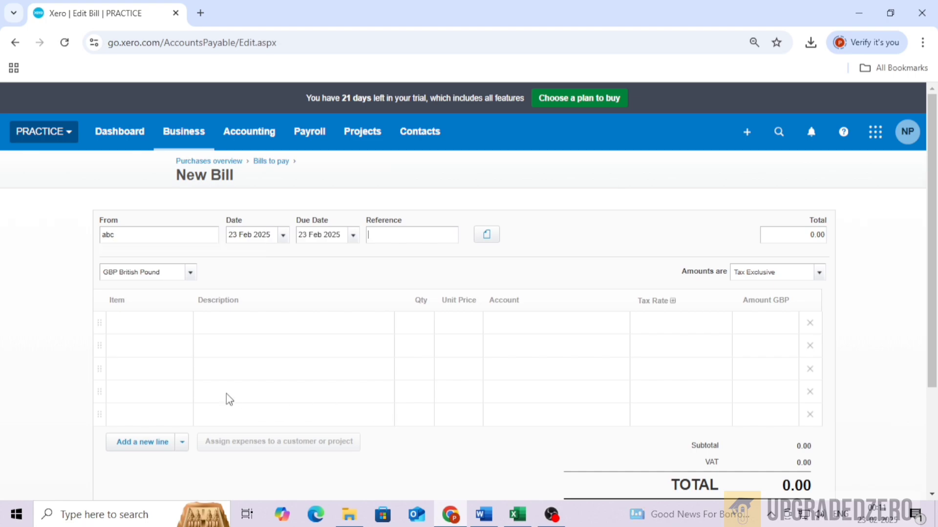
Add a bill line described MATERIAL with quantity 1 and unit price 400.
click(237, 330)
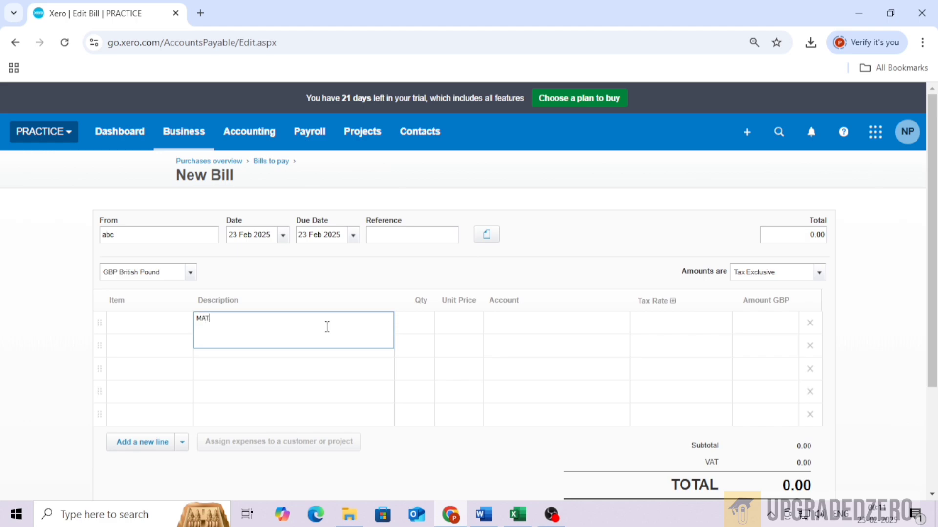
key(Tab)
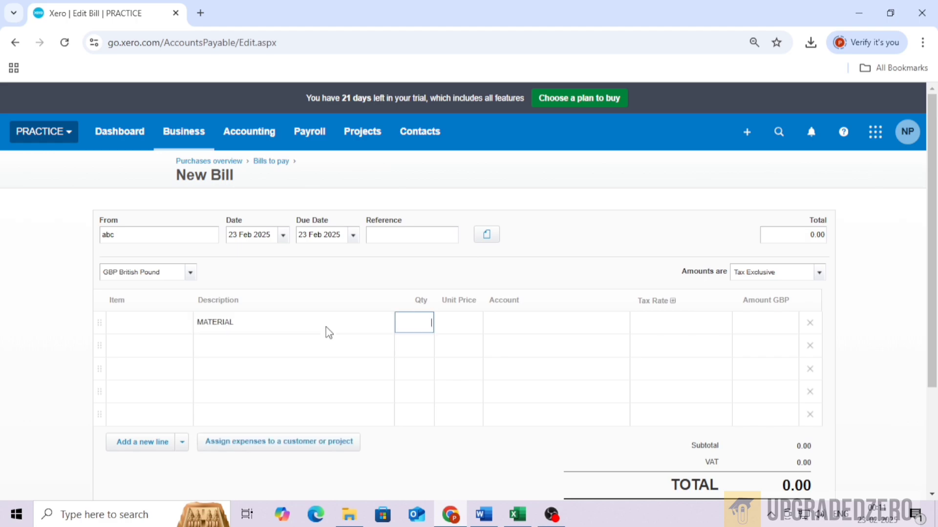
text(1)
key(Tab)
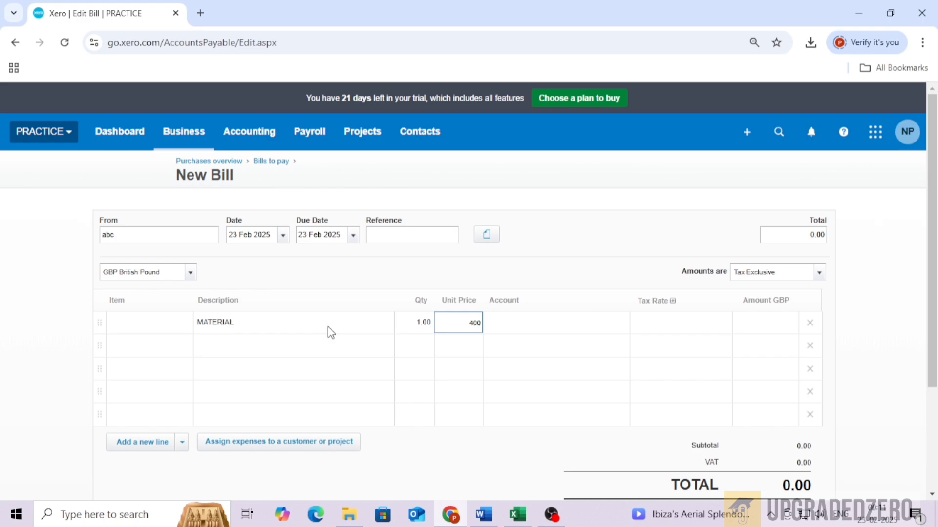
key(Tab)
Set the MATERIAL line's account to 322 - CIS Materials Purchased and its tax rate to Reverse Charge Expenses (20%).
click(620, 326)
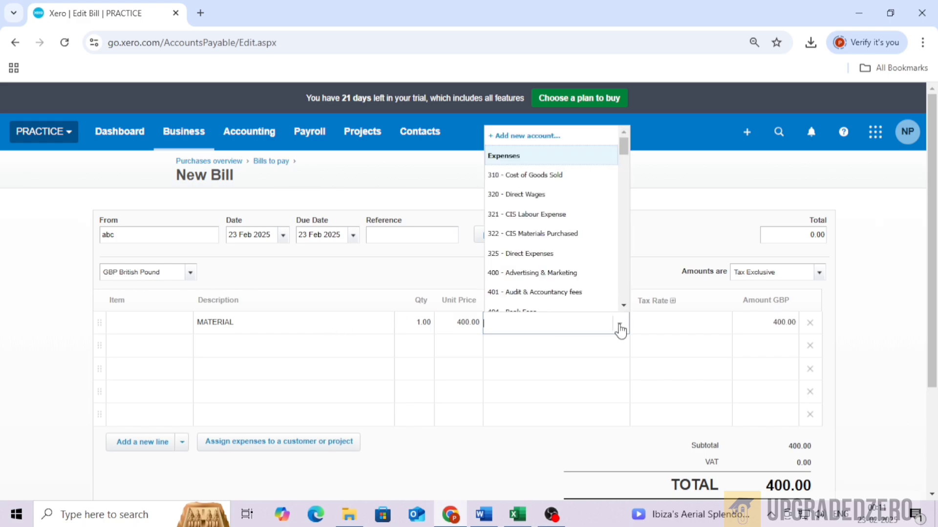
click(578, 234)
click(676, 332)
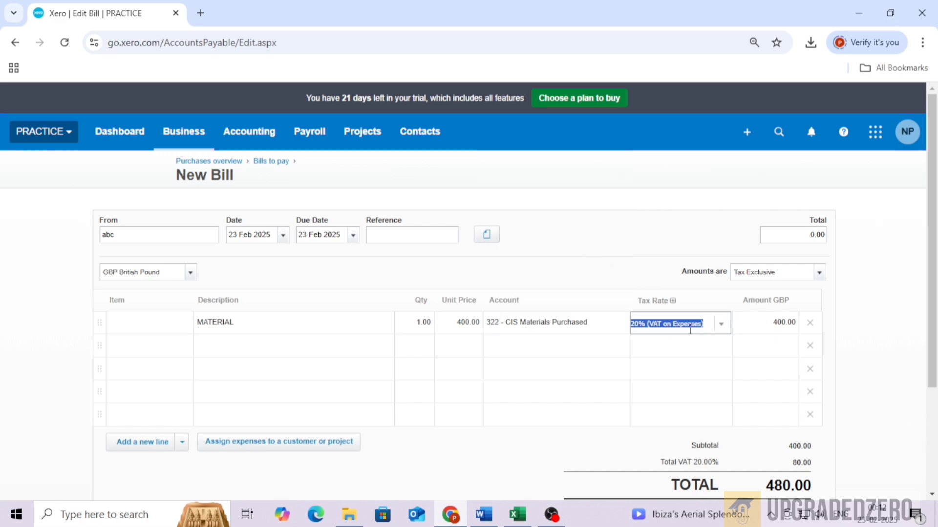
click(728, 327)
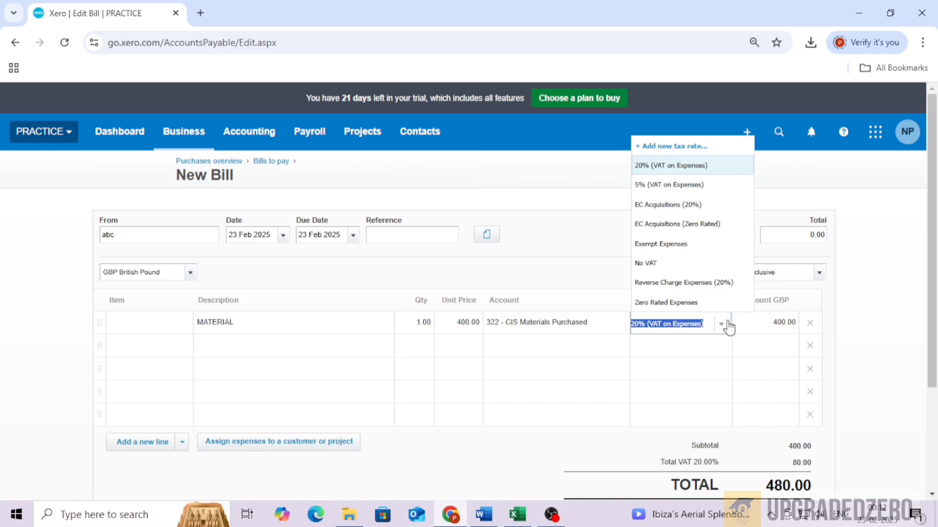
click(707, 285)
Add a second line described LABOUR with quantity 1 and unit price 400.
click(279, 352)
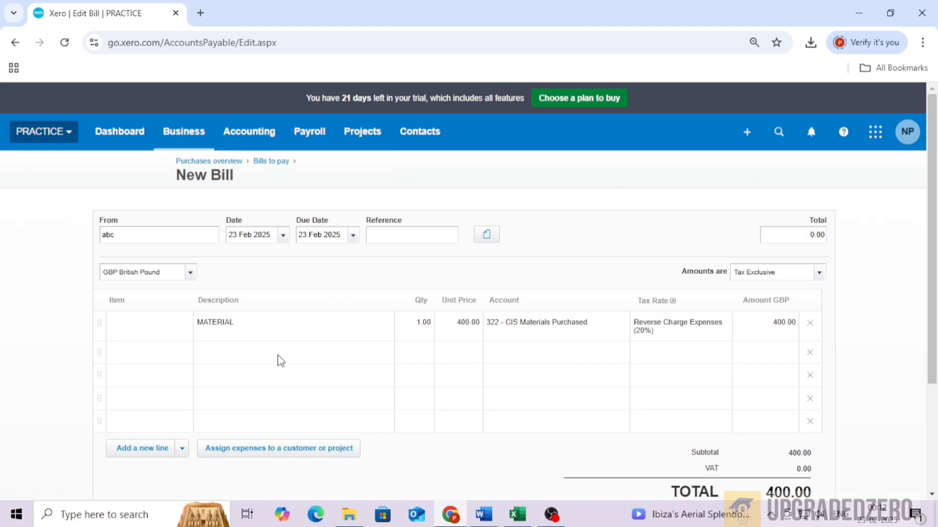
click(305, 368)
click(309, 357)
click(309, 357)
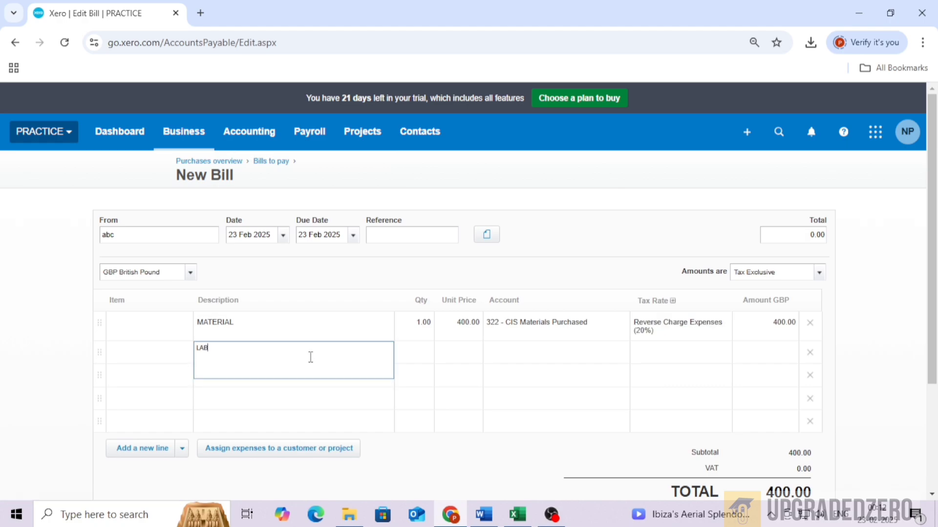
key(Tab)
key(Tab)
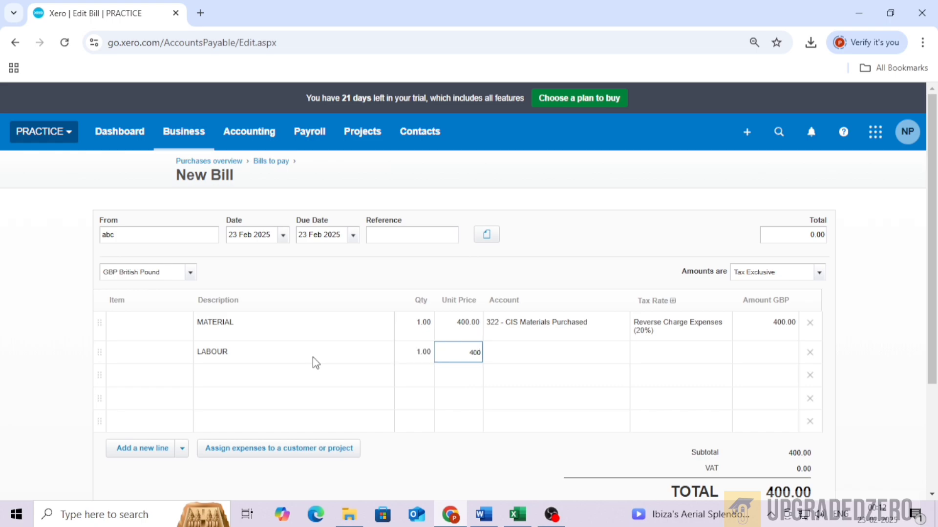
text(400)
key(Tab)
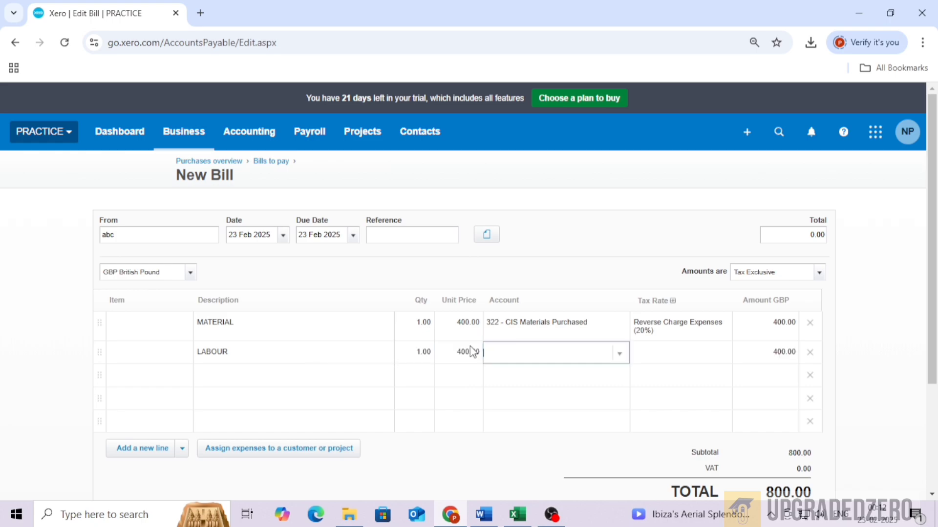
Set the LABOUR line's account to 321 - CIS Labour Expense and its tax rate to Reverse Charge Expenses (20%).
click(619, 354)
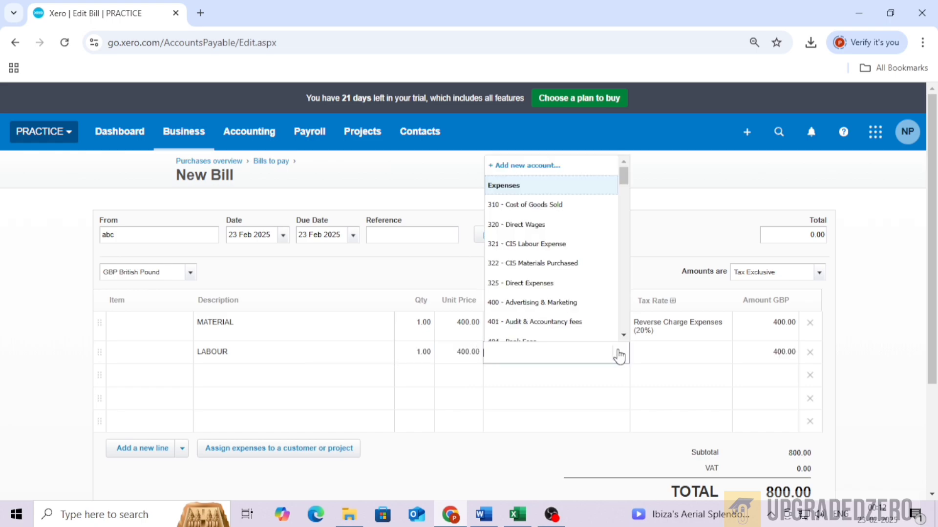
click(569, 244)
click(679, 338)
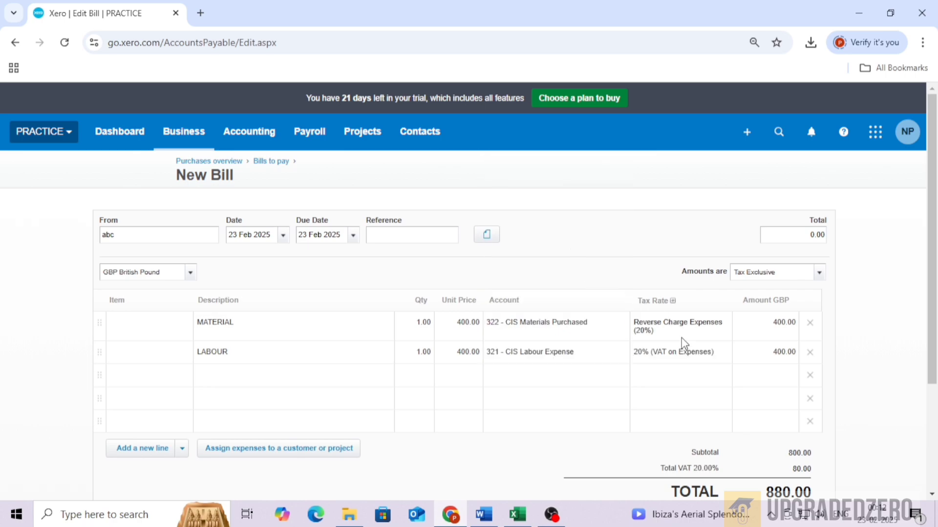
click(698, 357)
click(720, 356)
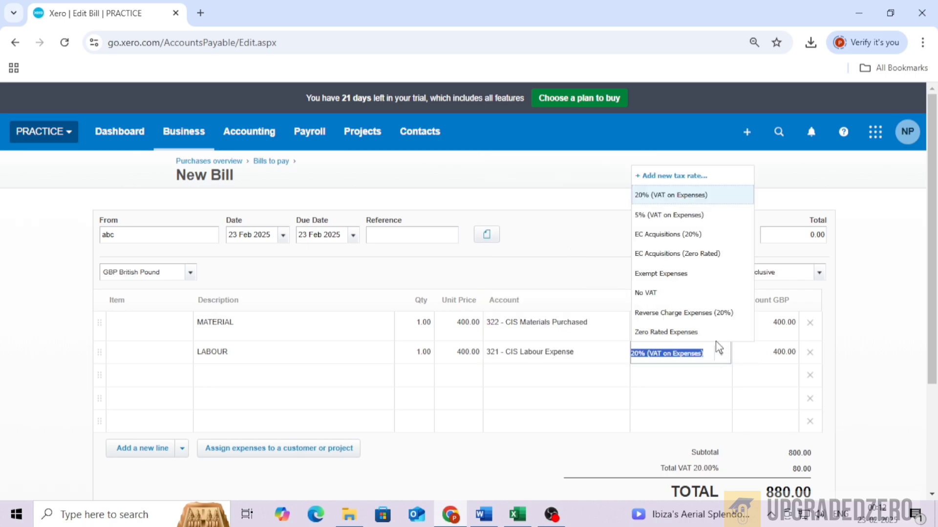
click(699, 316)
Try to approve the bill.
scroll(662, 389, down, 2)
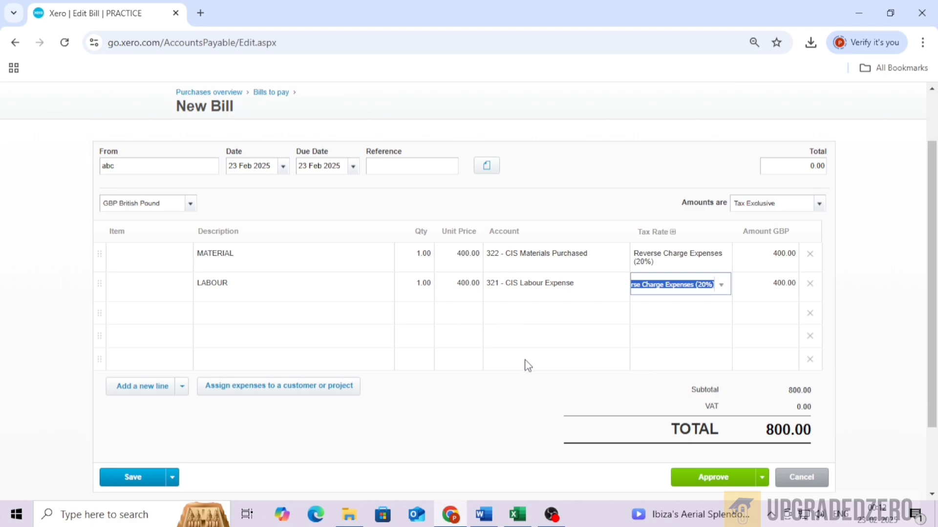
scroll(634, 365, up, 1)
key(Tab)
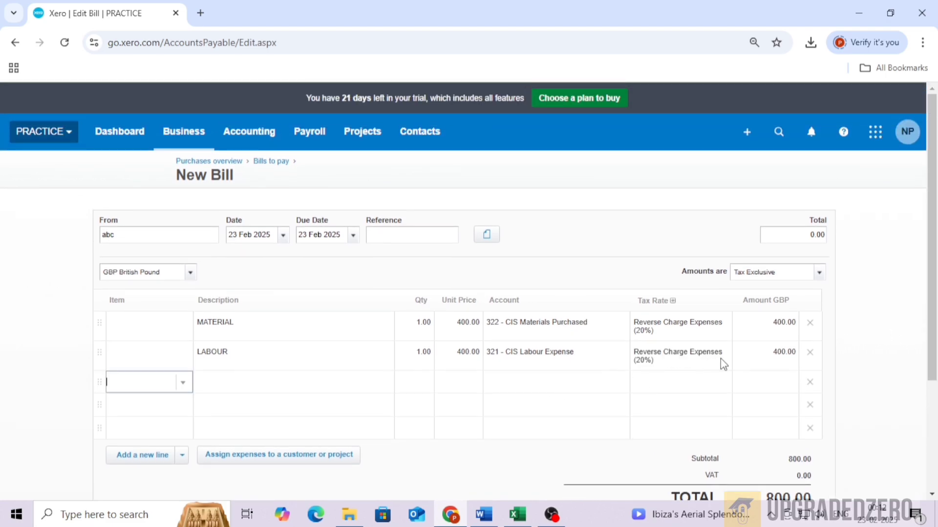
scroll(722, 364, down, 1)
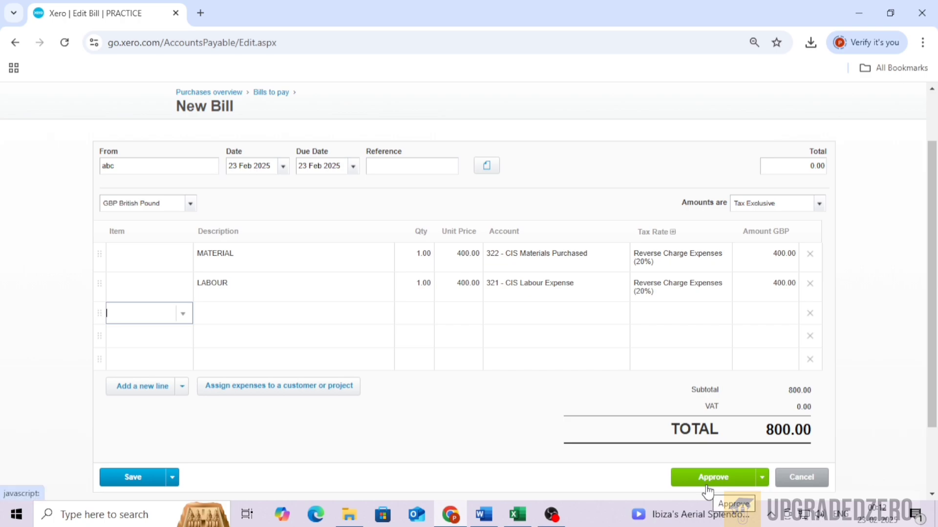
click(707, 486)
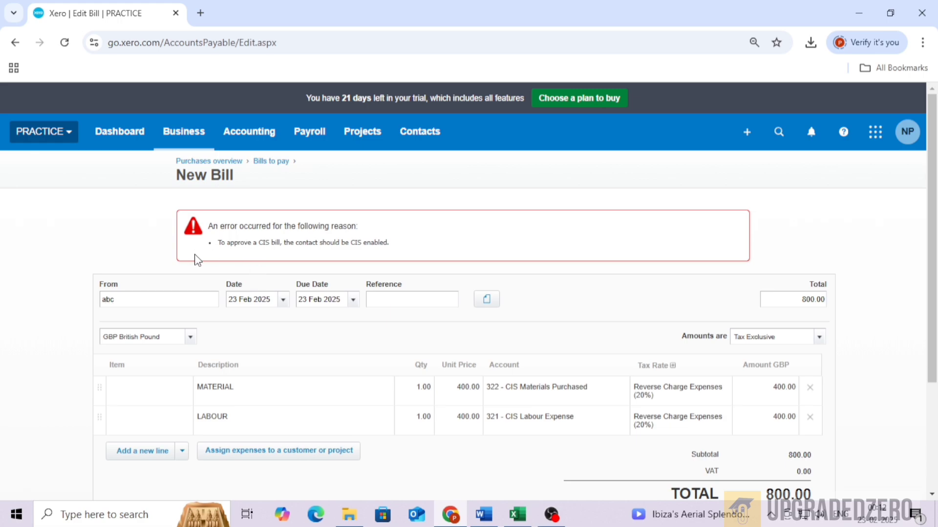
Read the approval error, then open the suppliers contact list and look over the existing suppliers.
drag(230, 245, 409, 247)
click(339, 246)
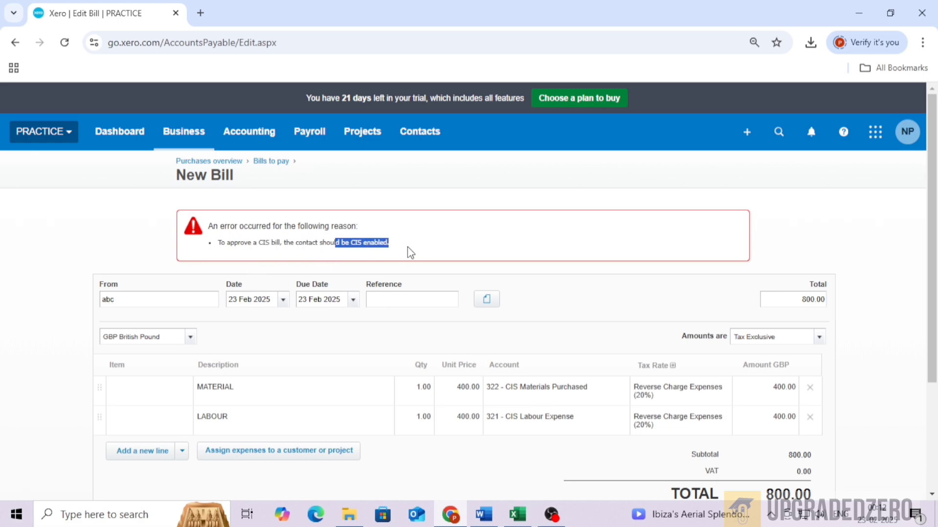
click(113, 303)
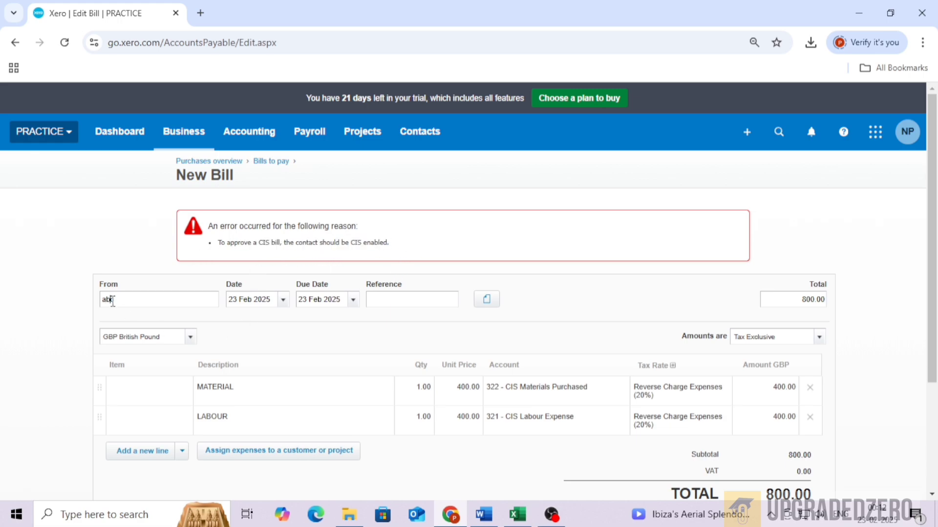
click(420, 137)
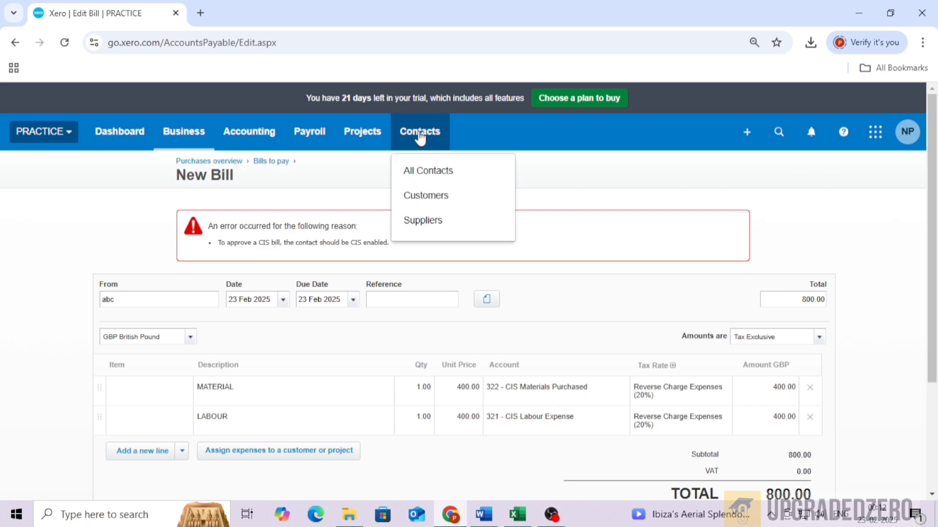
click(428, 227)
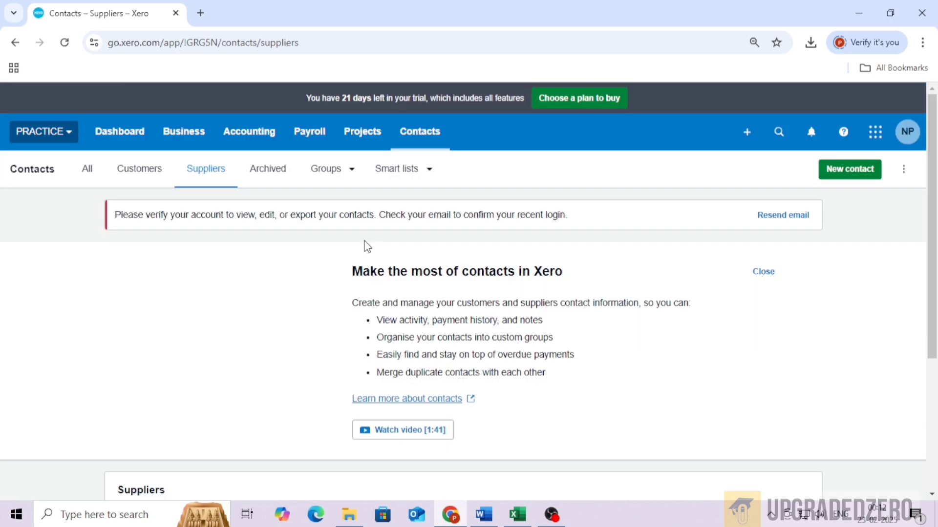
scroll(384, 243, down, 4)
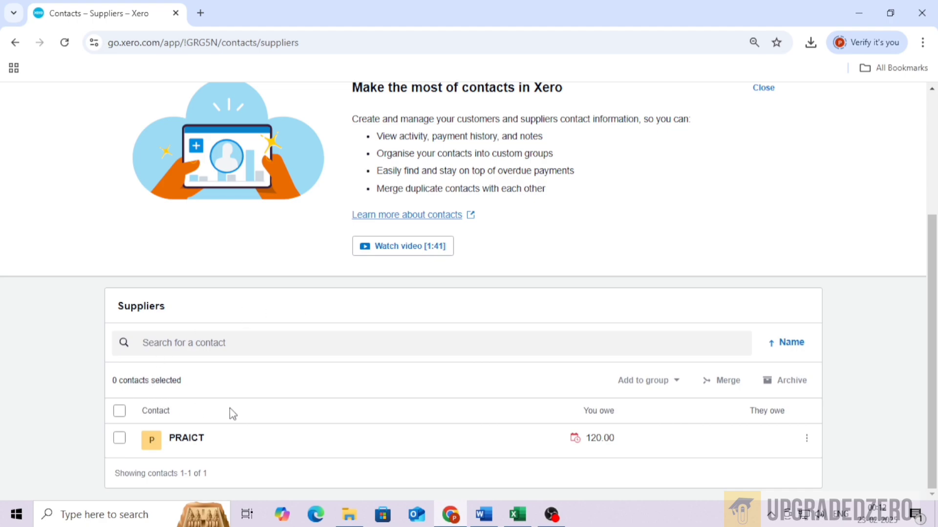
scroll(163, 415, up, 4)
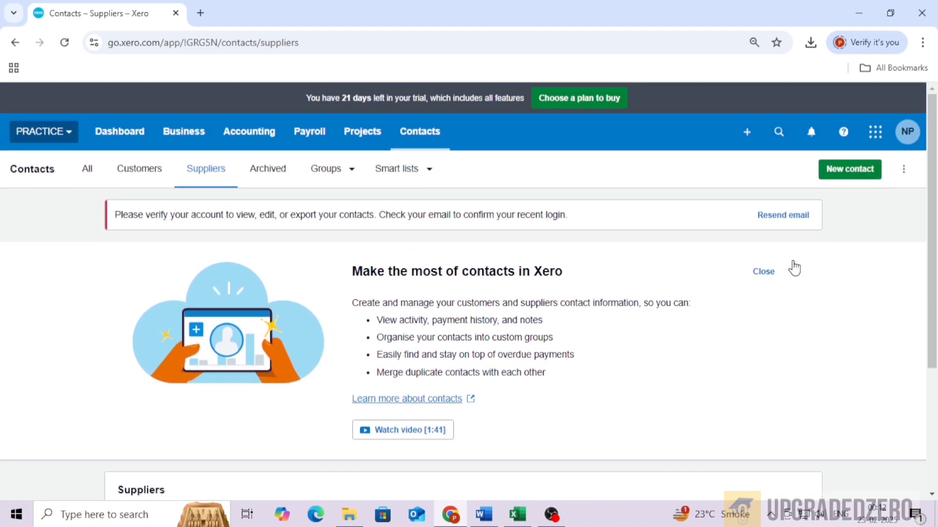
Create a new contact named ABC.
click(847, 169)
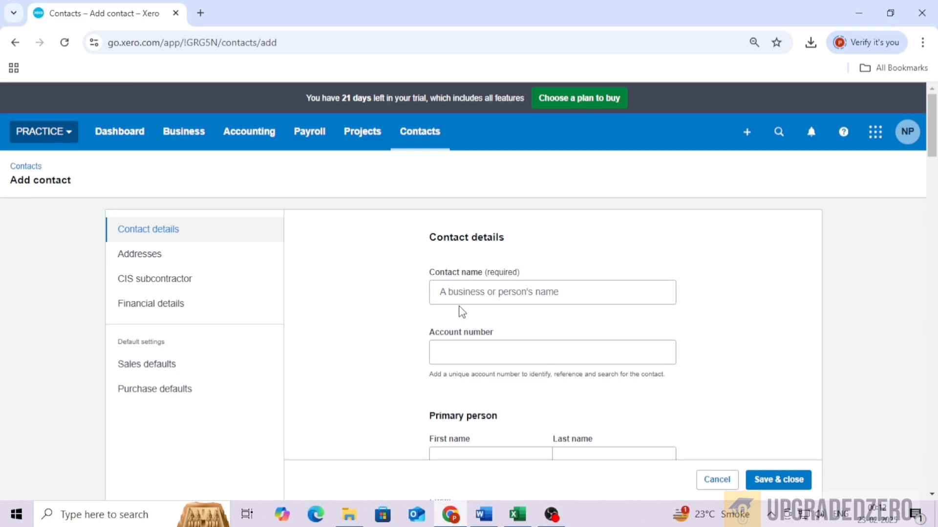
click(476, 293)
text(A)
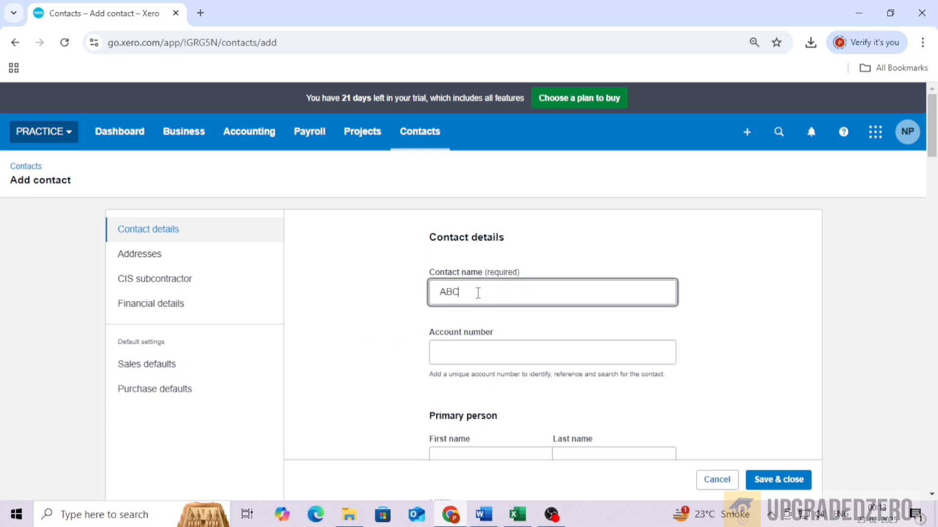
text(BC)
Turn on CIS deductions for the contact with CIS rate Standard (20%) and organisation type Limited Company.
click(213, 284)
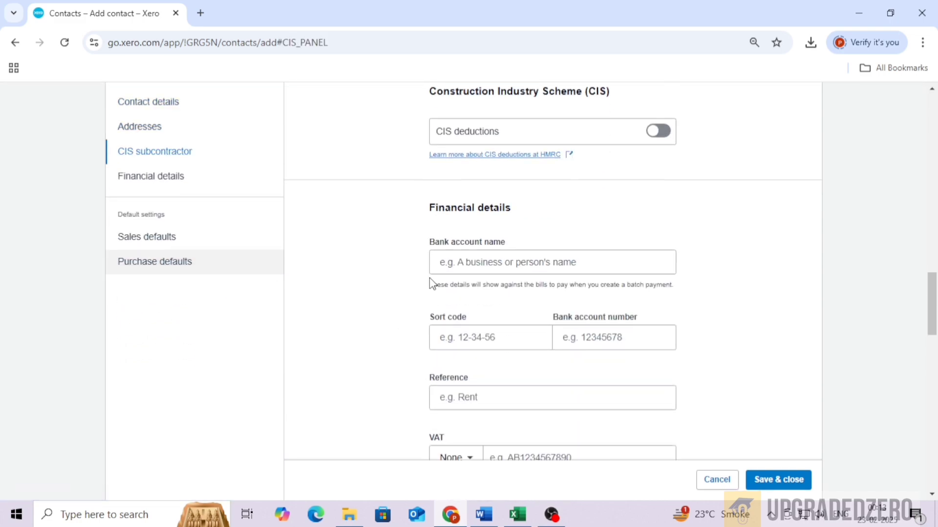
click(660, 130)
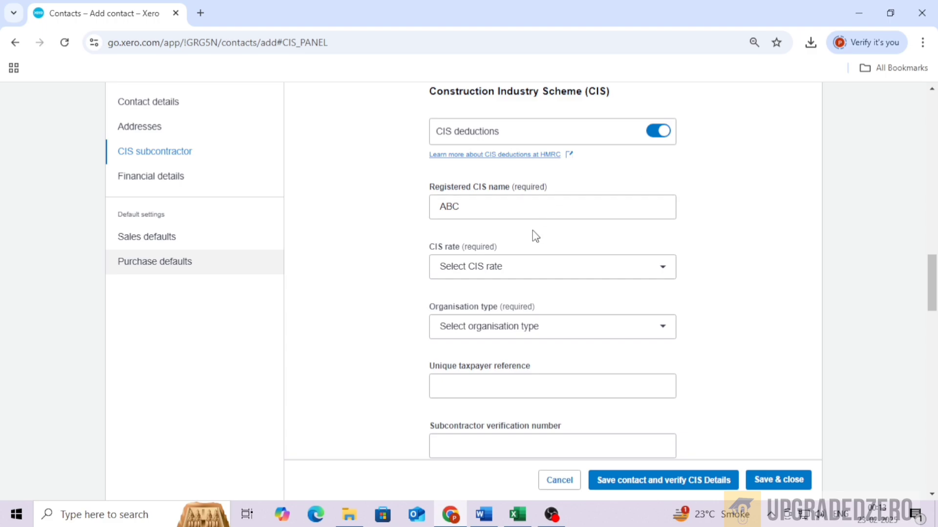
click(507, 277)
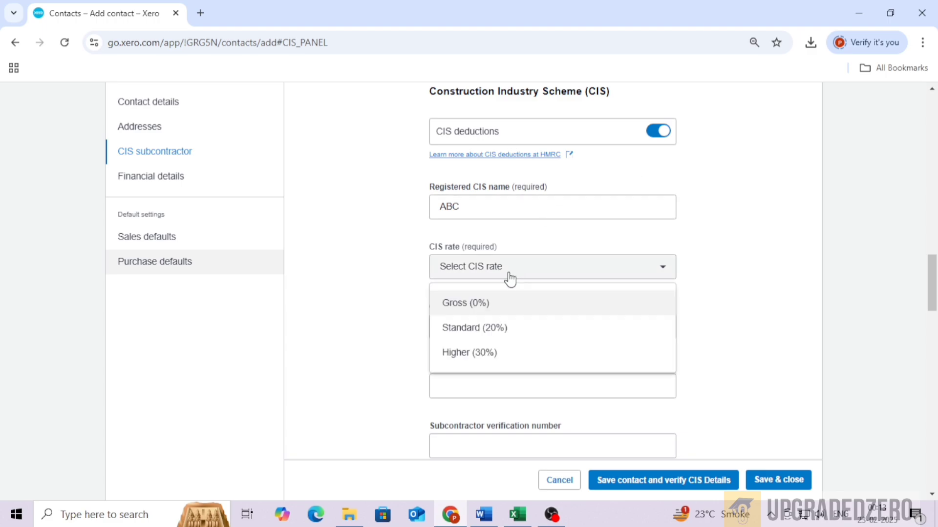
click(487, 328)
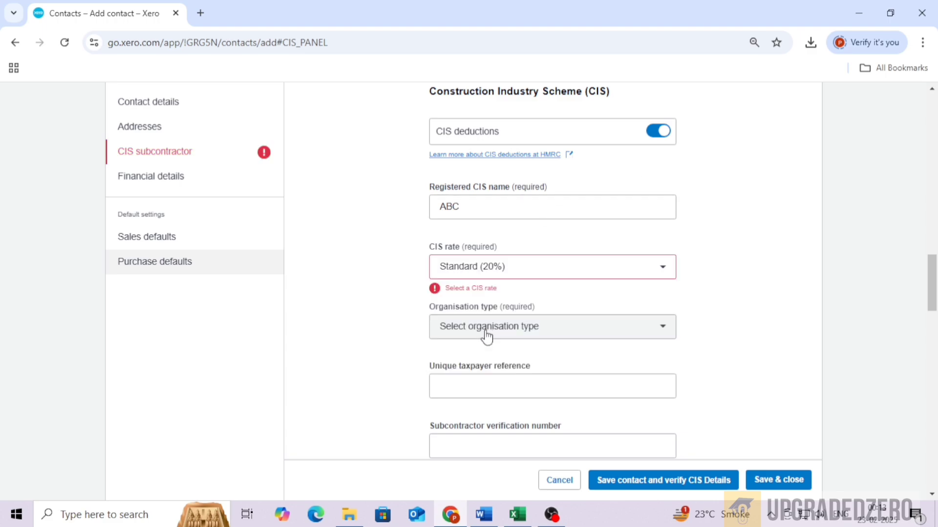
click(486, 336)
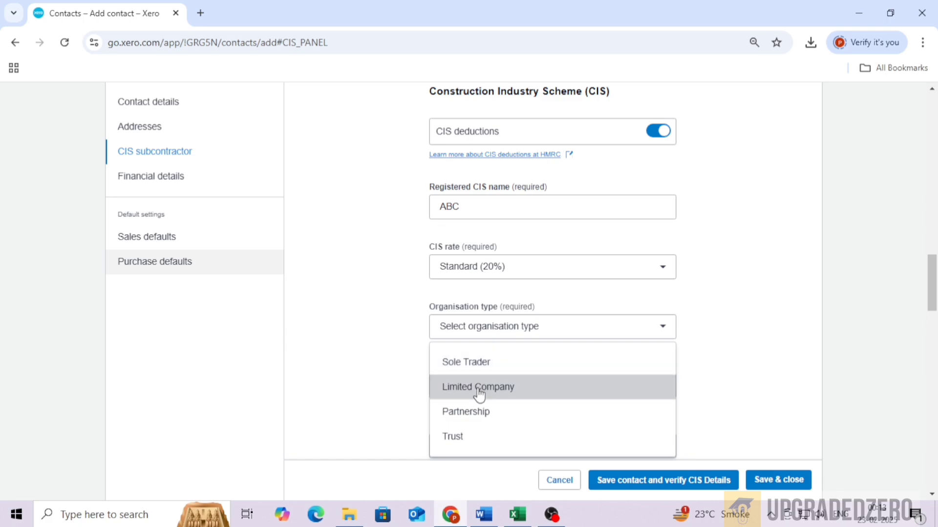
click(479, 389)
Enter the contact's unique taxpayer reference and company registration number, then save and close the contact.
scroll(488, 342, down, 1)
click(489, 317)
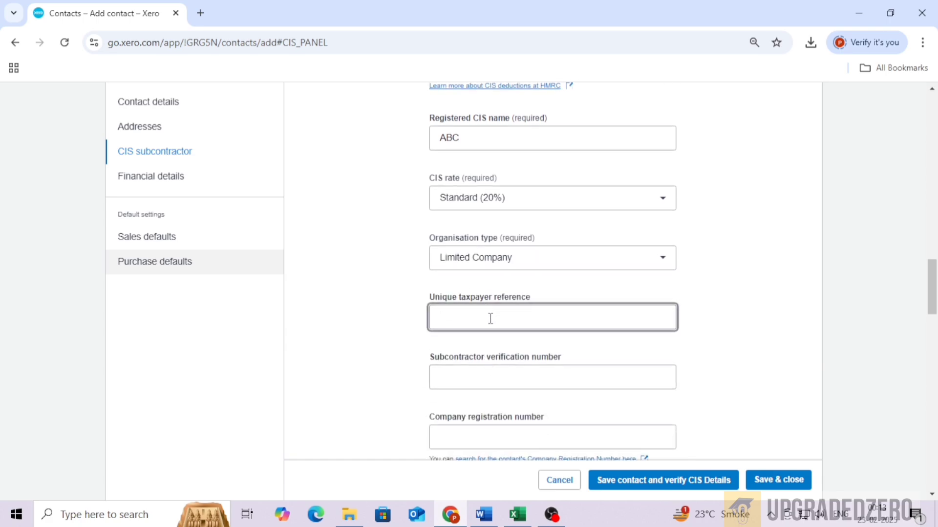
text(0000000000)
scroll(528, 272, down, 3)
click(523, 226)
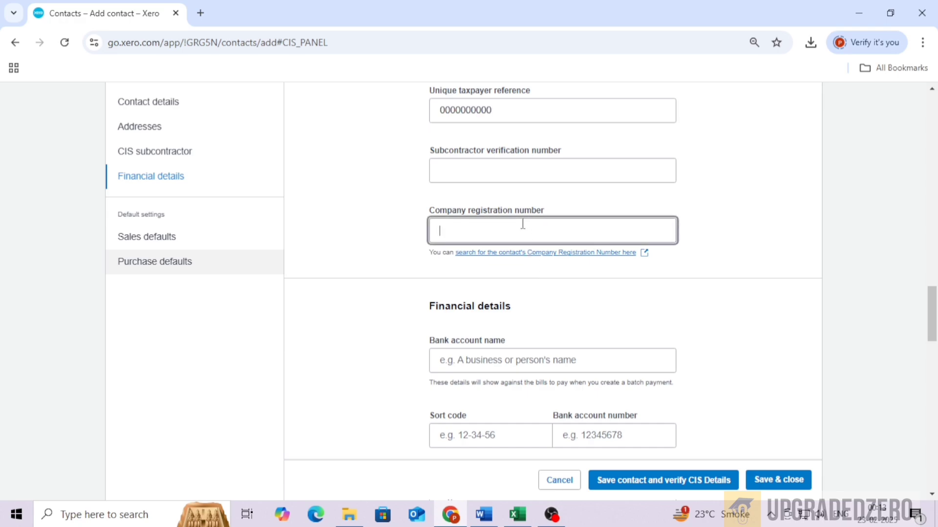
text(00000000)
click(781, 483)
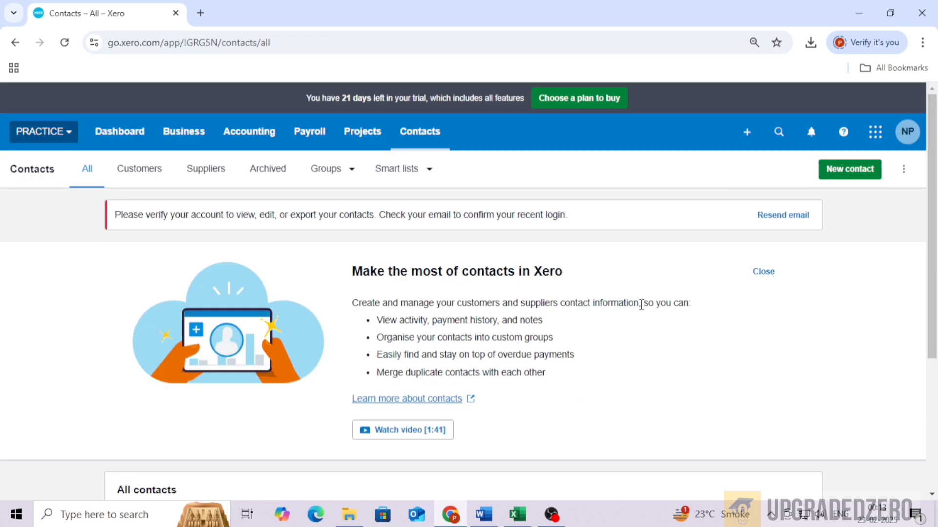
Start a new bill from the bills to pay list.
scroll(604, 307, down, 2)
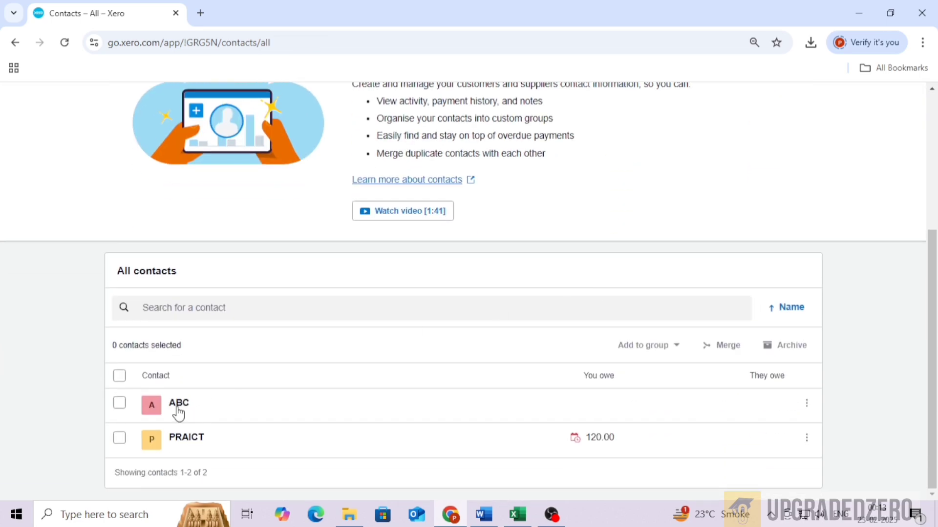
scroll(291, 406, up, 4)
click(183, 132)
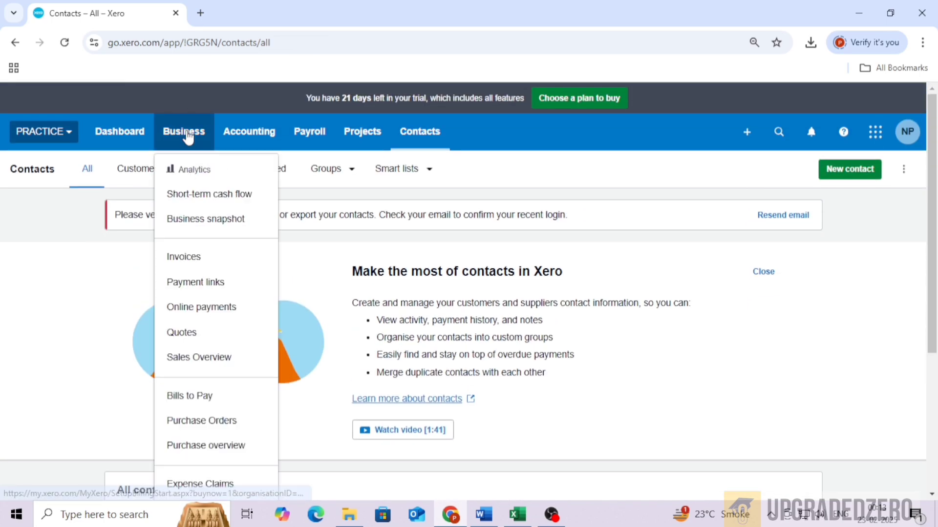
click(200, 394)
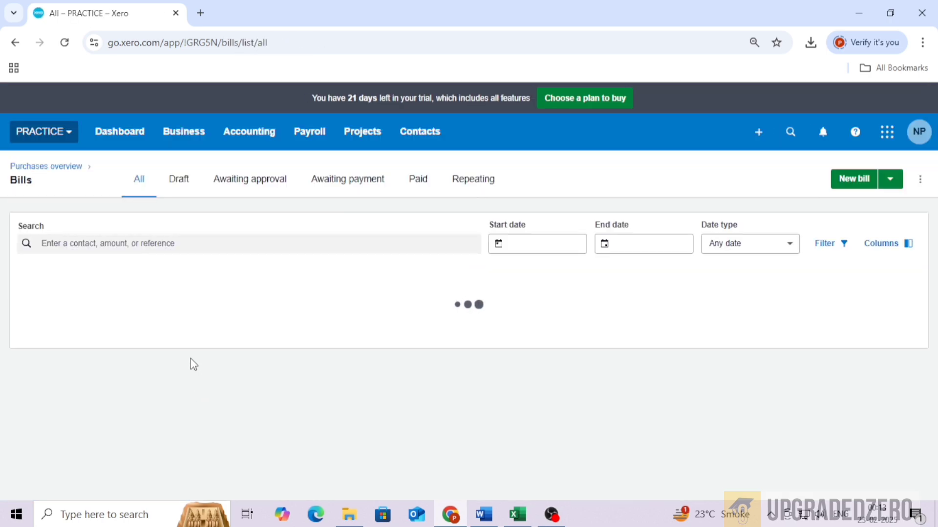
click(856, 187)
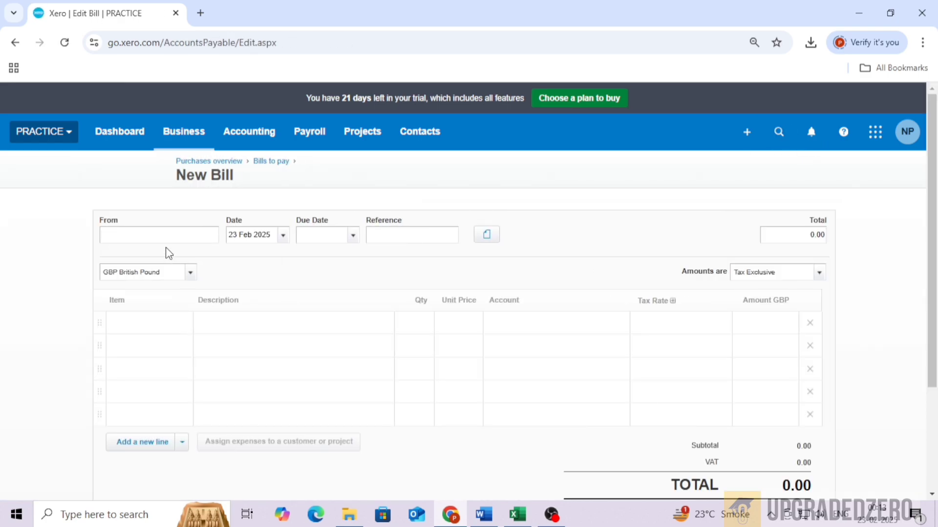
Set the bill's supplier to ABC and its due date to +30 days.
text(ABC)
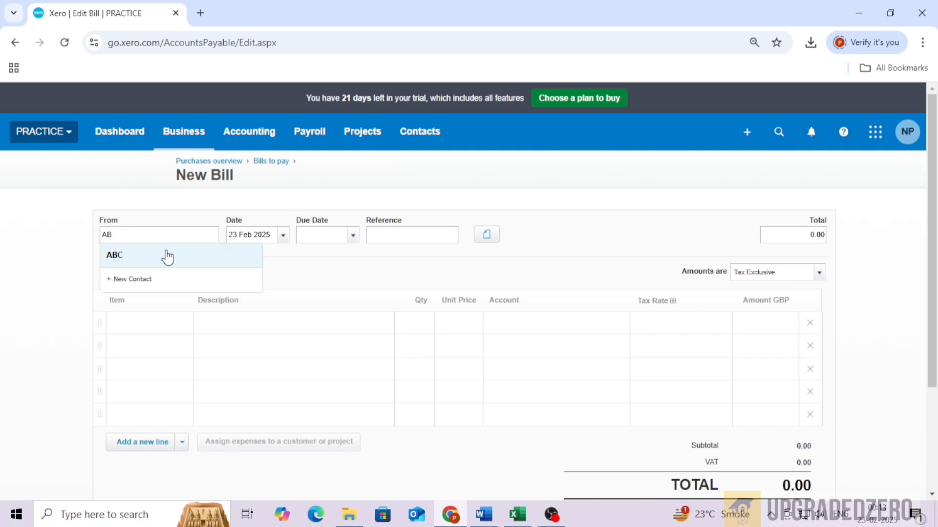
key(Tab)
key(Tab)
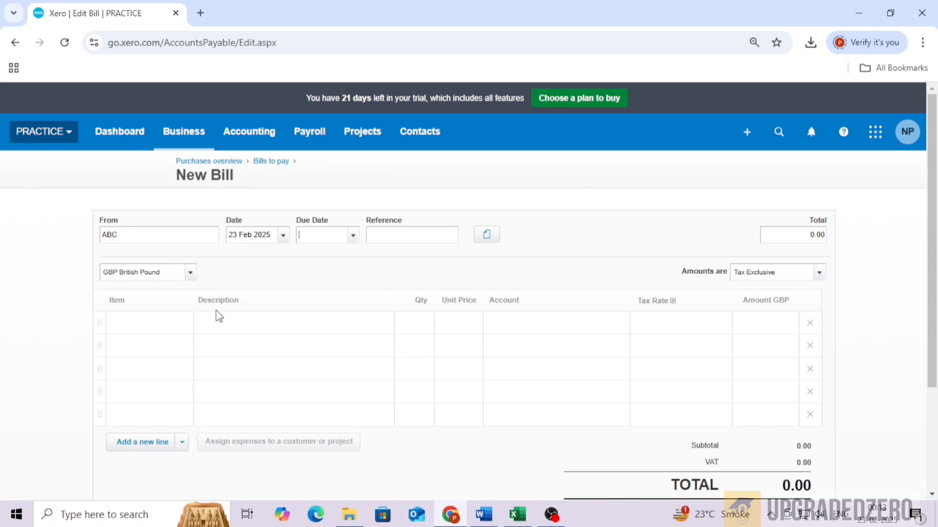
text(+30)
key(Tab)
key(Tab)
key(Tab)
key(Tab)
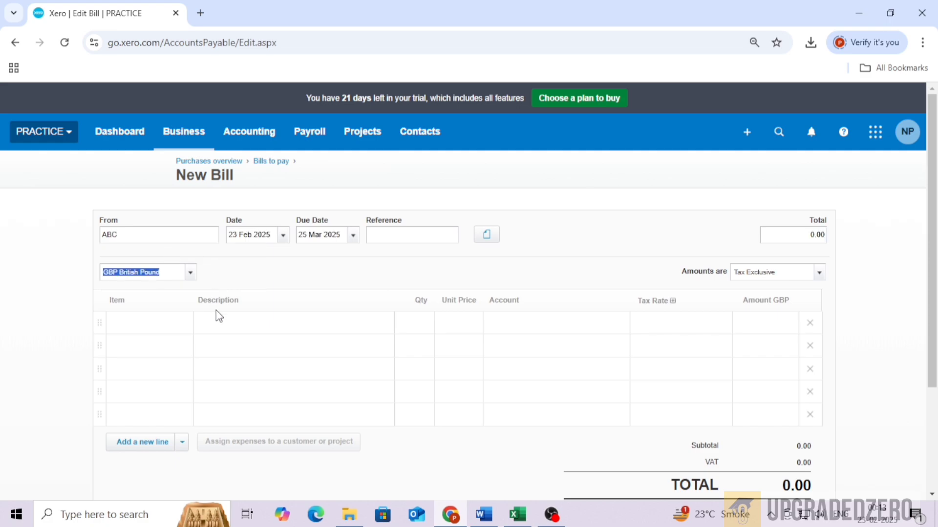
Add a line described MATERIAL with quantity 1 and unit price 400.
click(225, 320)
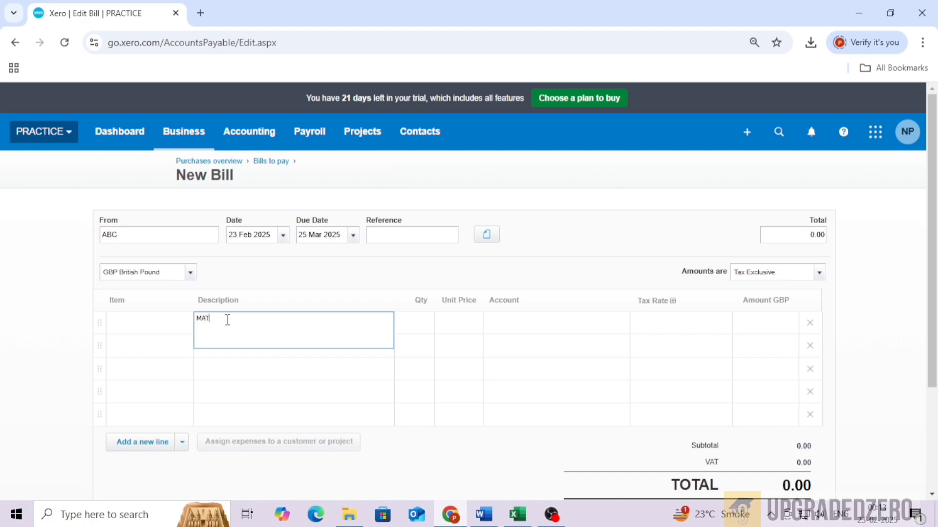
text(1)
key(Tab)
text(400)
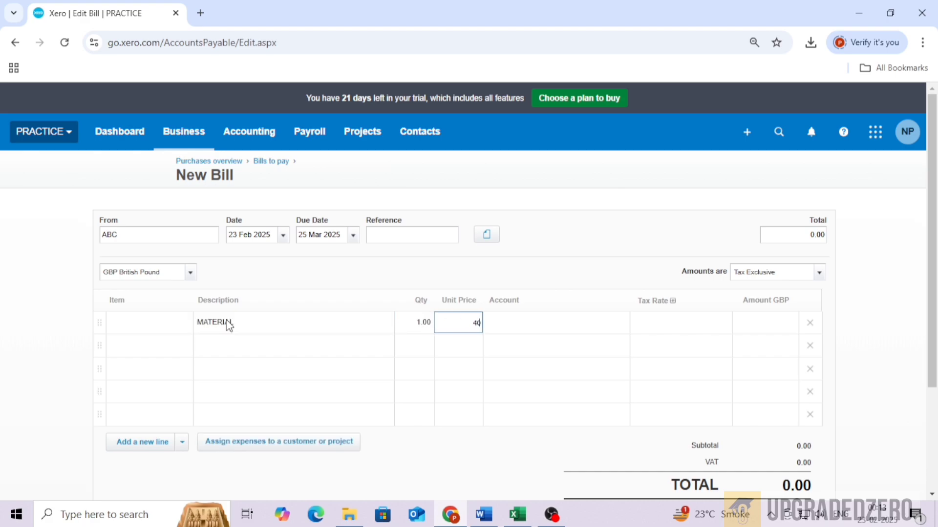
key(Tab)
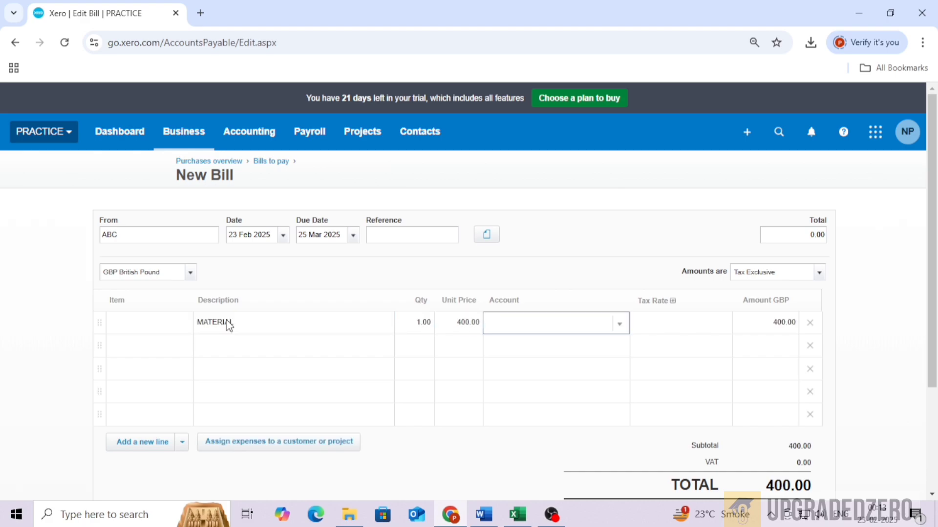
Set the MATERIAL line's account to 322 - CIS Materials Purchased and its tax rate to Reverse Charge Expenses (20%).
key(Down)
key(Down)
key(Down)
key(Down)
key(Down)
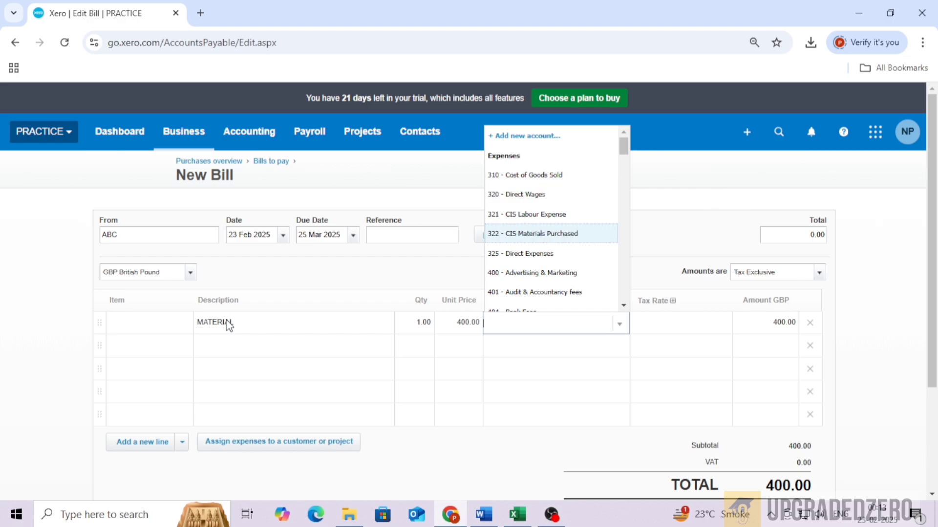
key(Tab)
key(Down)
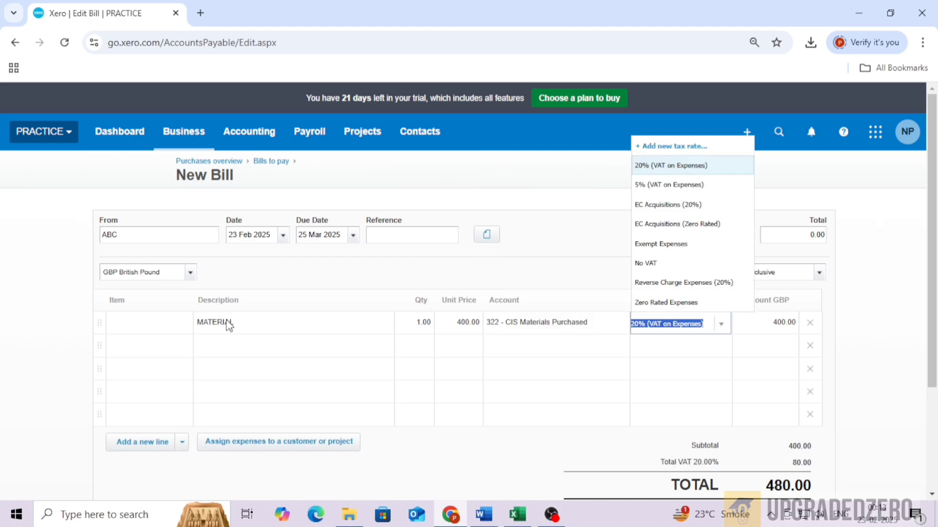
key(Down)
key(Down)
key(Down)
key(Down)
key(Down)
key(Down)
key(Tab)
Add a second line described LABOUR EXP with quantity 1 and unit price 400.
key(Tab)
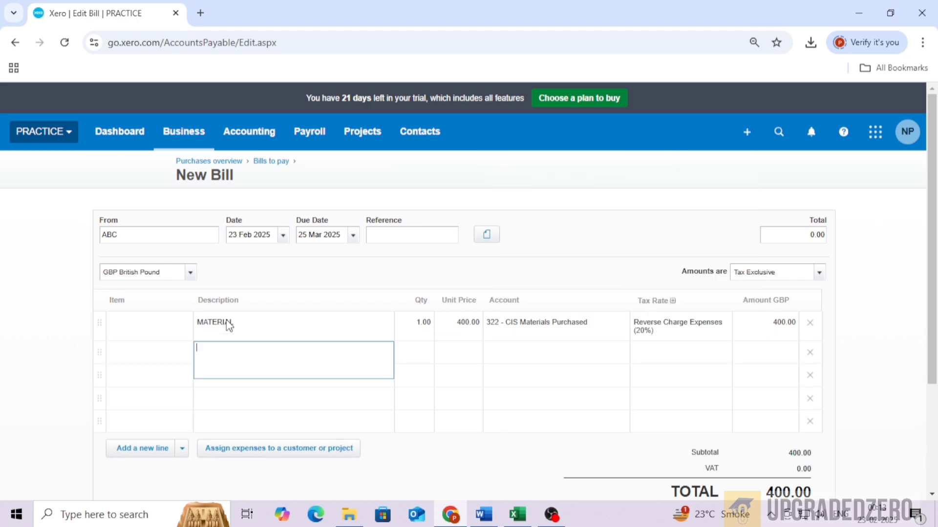
text(LABOUR EXP)
key(Tab)
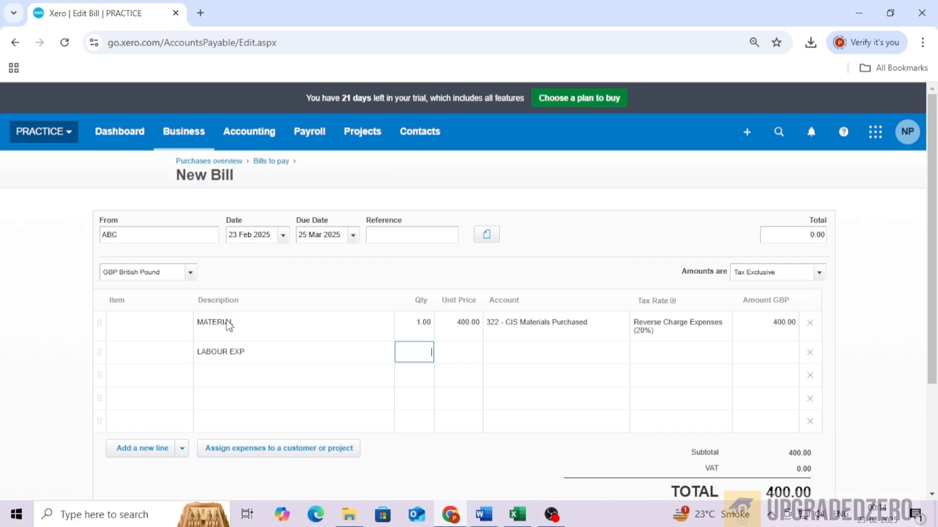
key(Tab)
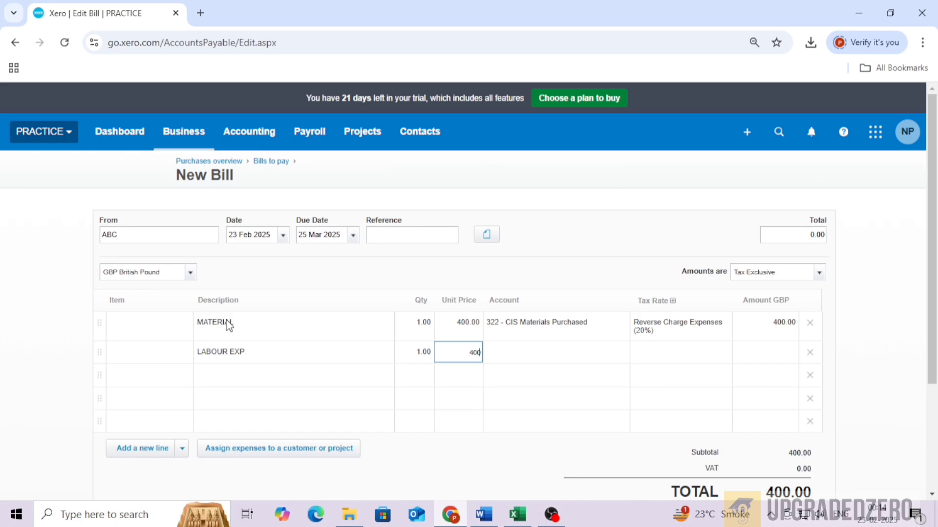
key(Tab)
Set the LABOUR EXP line's account to 321 - CIS Labour Expense and its tax rate to Reverse Charge Expenses (20%).
text(3)
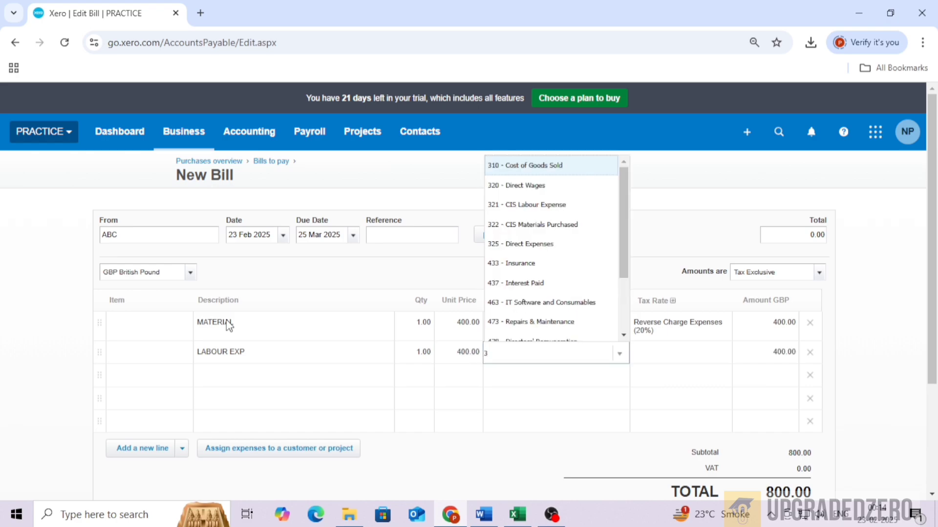
key(Down)
key(Down)
key(Tab)
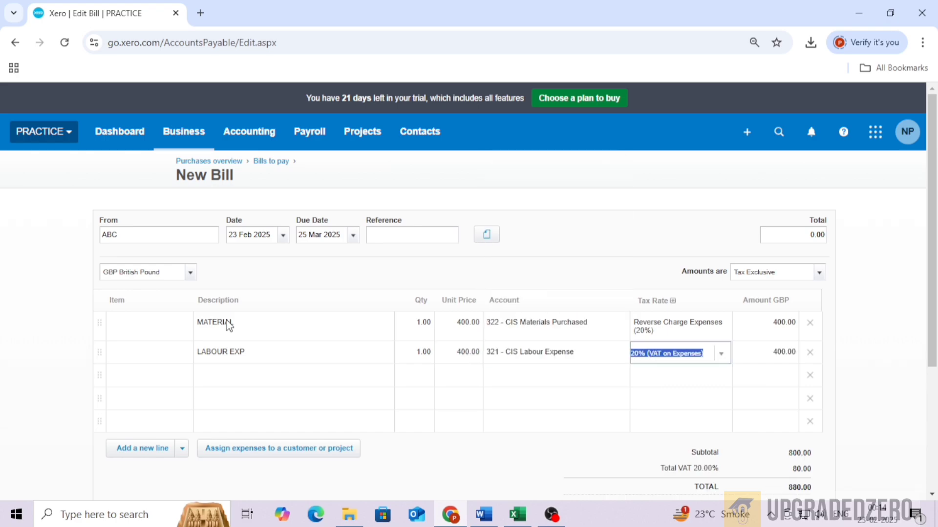
click(729, 360)
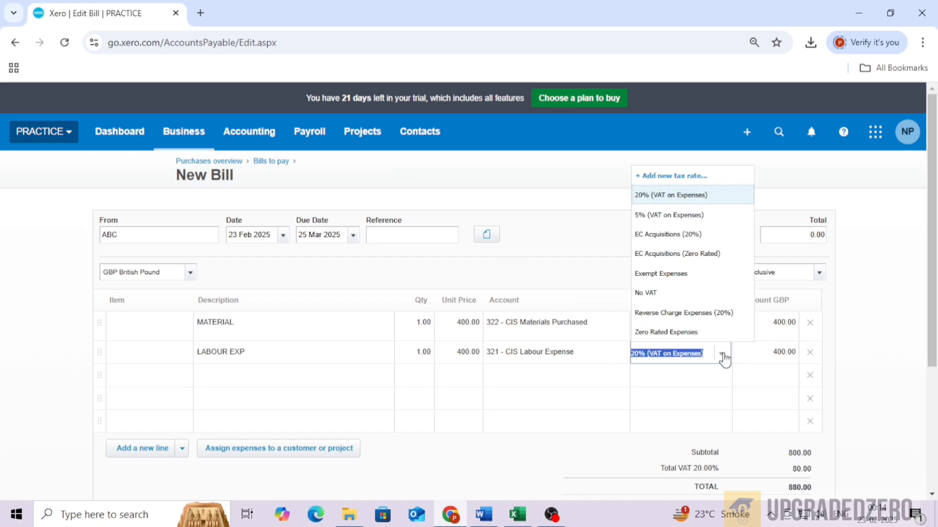
click(702, 309)
scroll(700, 306, down, 1)
scroll(701, 307, down, 1)
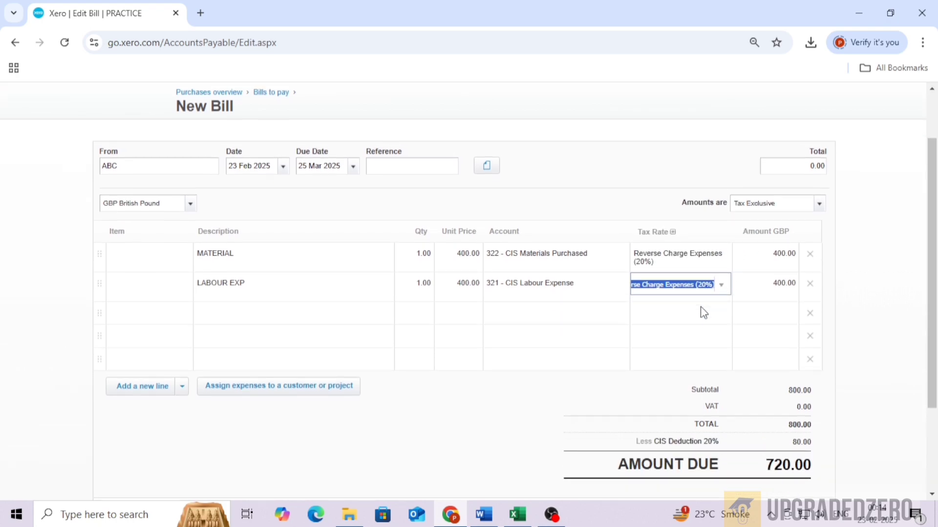
Approve the CIS bill.
click(663, 452)
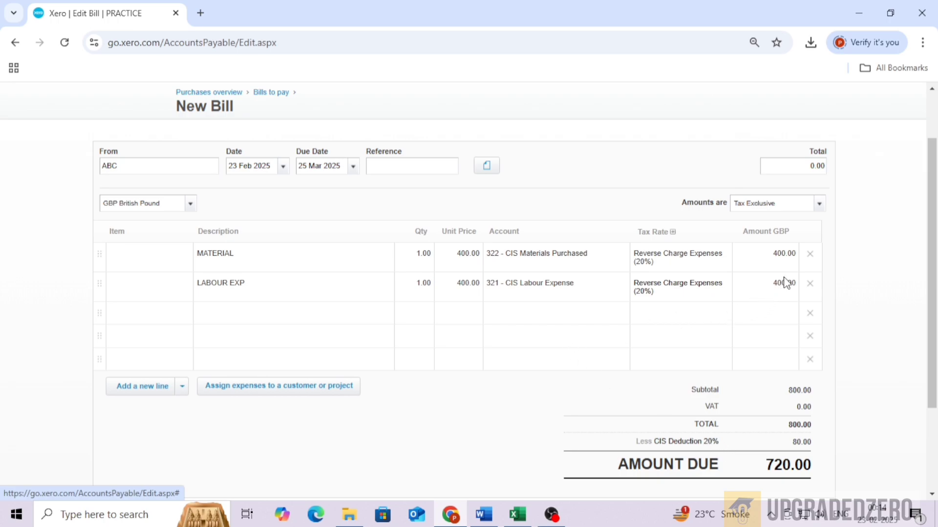
scroll(697, 355, down, 1)
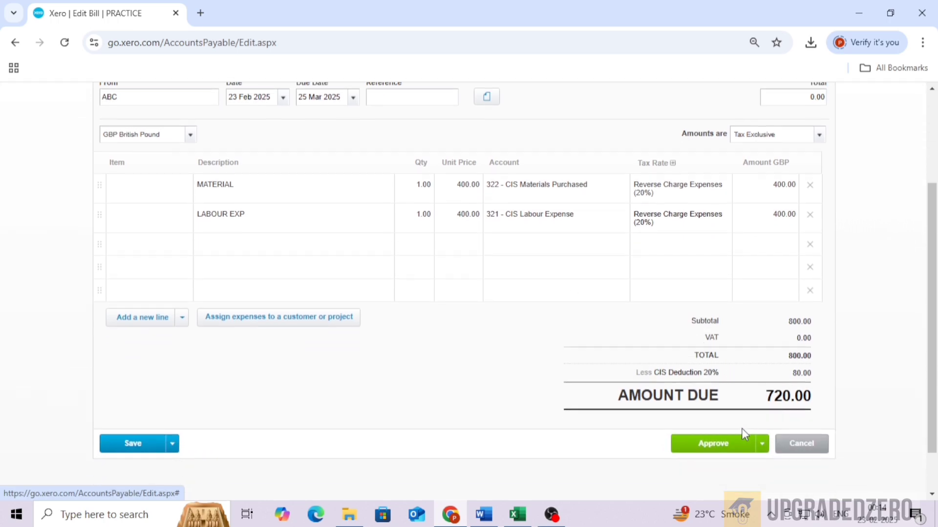
click(698, 452)
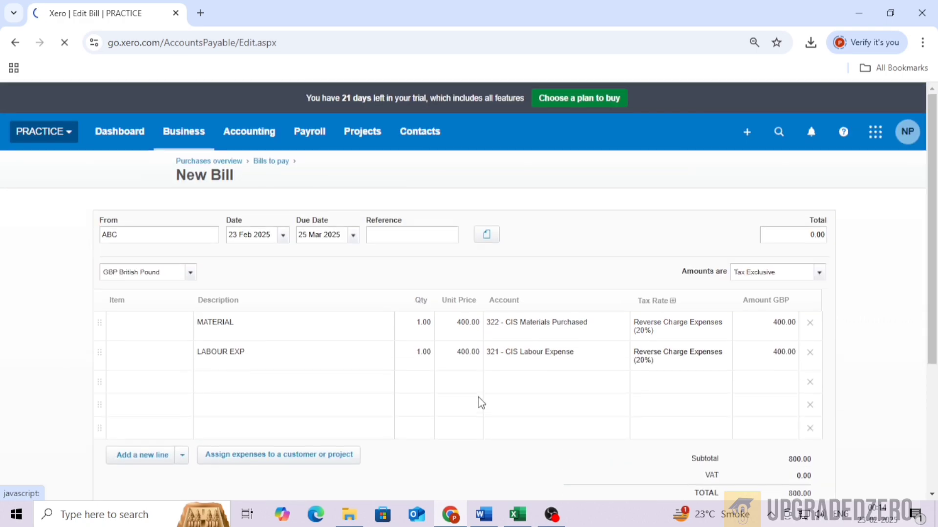
Review the approved bill's line items, bill options and the totals with the CIS deduction and amount due.
scroll(539, 364, up, 4)
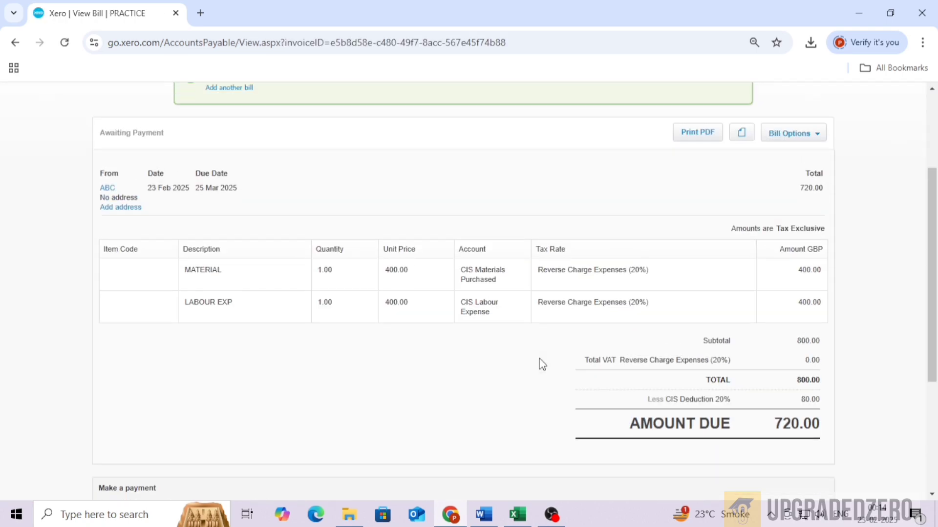
scroll(619, 373, up, 3)
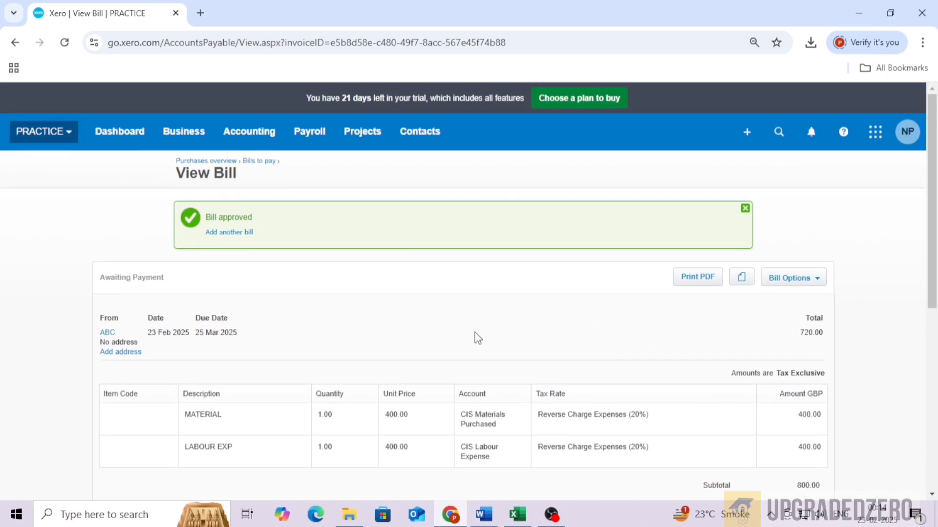
click(814, 283)
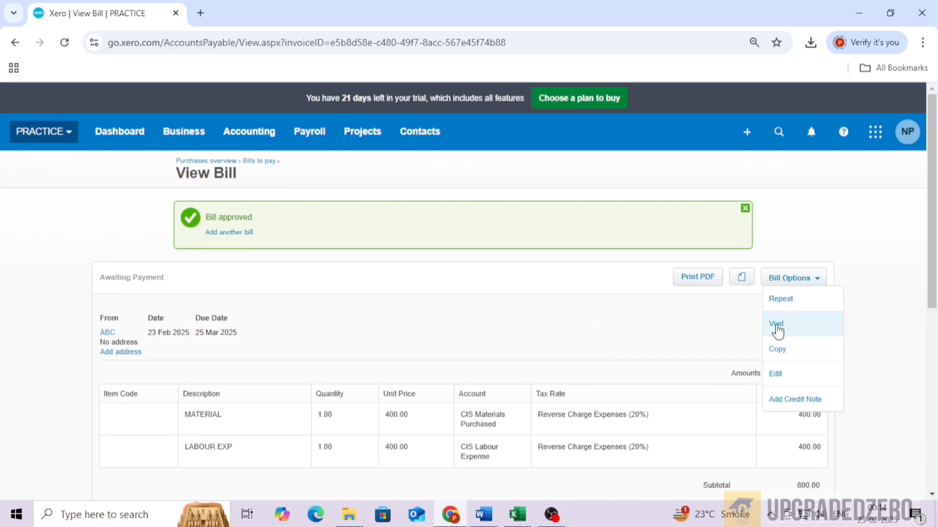
scroll(635, 342, down, 4)
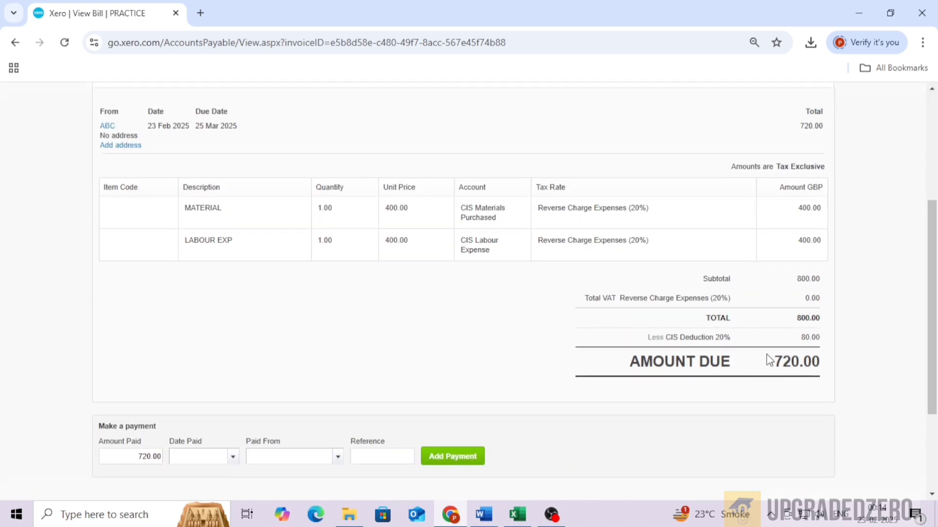
drag(766, 353, 841, 360)
click(825, 360)
scroll(148, 376, up, 5)
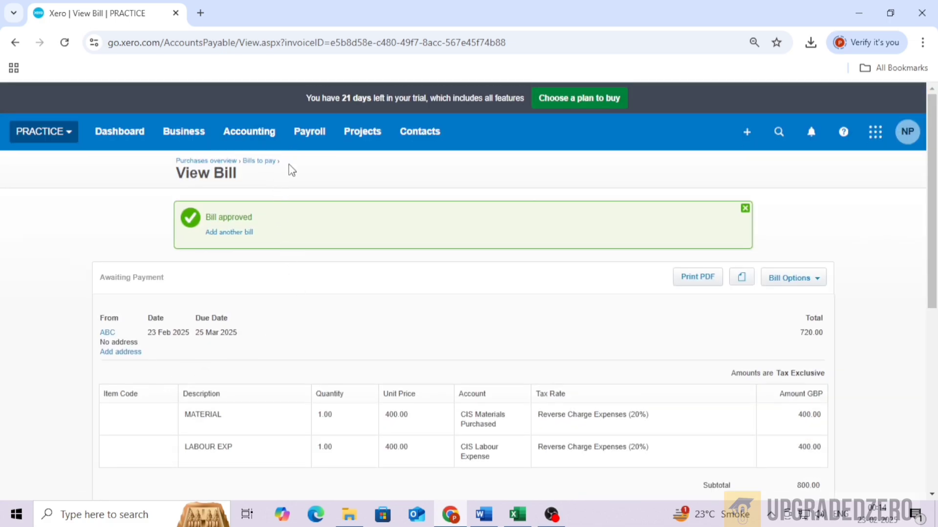
scroll(423, 281, down, 2)
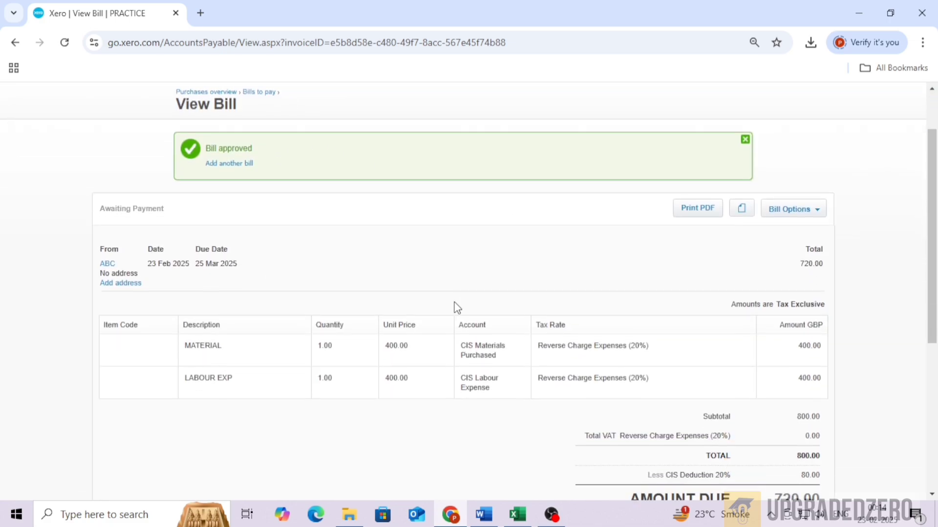
scroll(454, 307, up, 2)
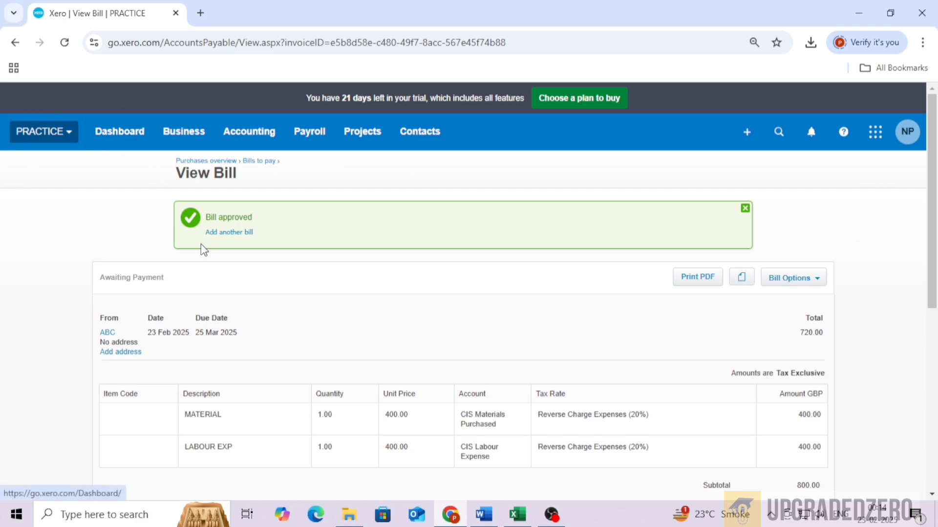